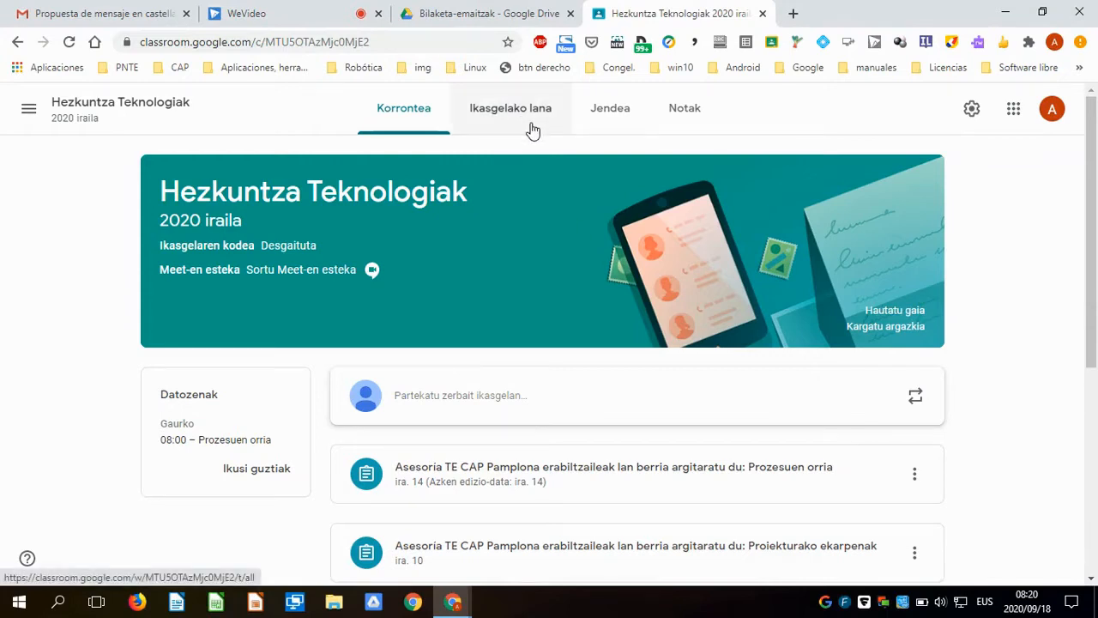
Step: Create a new quiz assignment (Lan galdeketaduna) in the class's Ikasgelako lana section
left_click(532, 129)
left_click(296, 171)
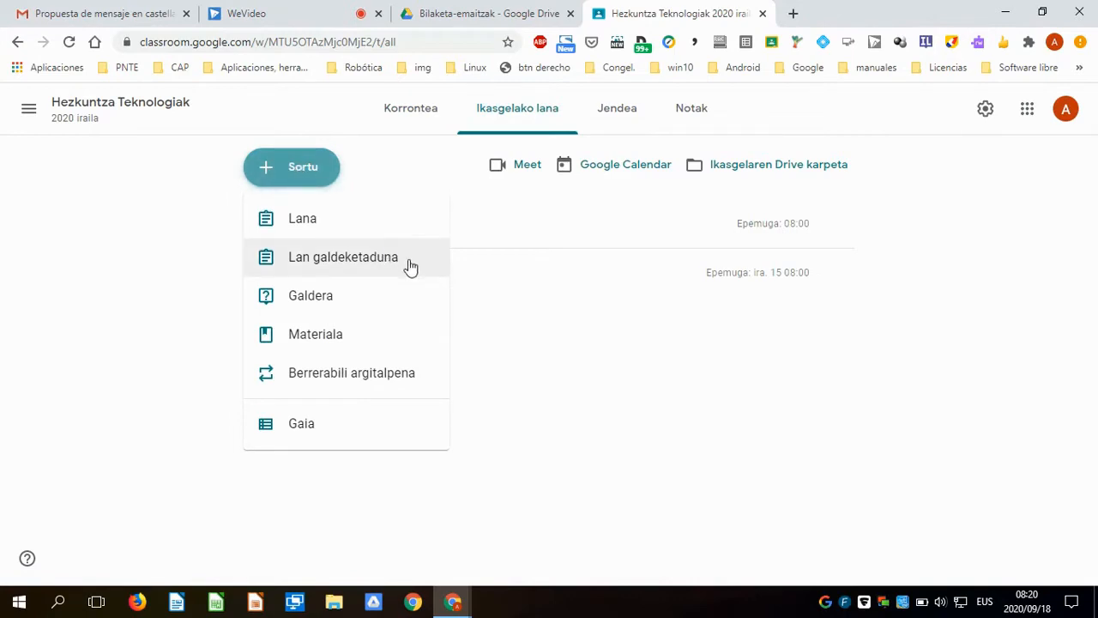
left_click(410, 263)
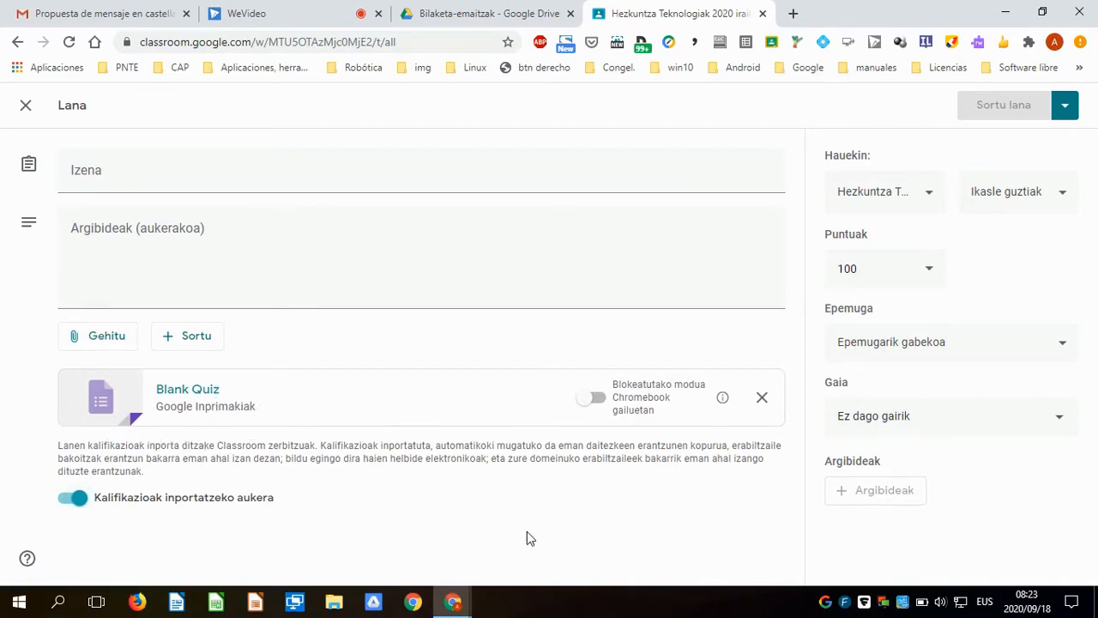
Step: Leave locked mode for Chromebooks off and open the assignment's attached Blank Quiz form for editing
left_click(592, 404)
left_click(590, 400)
left_click(178, 396)
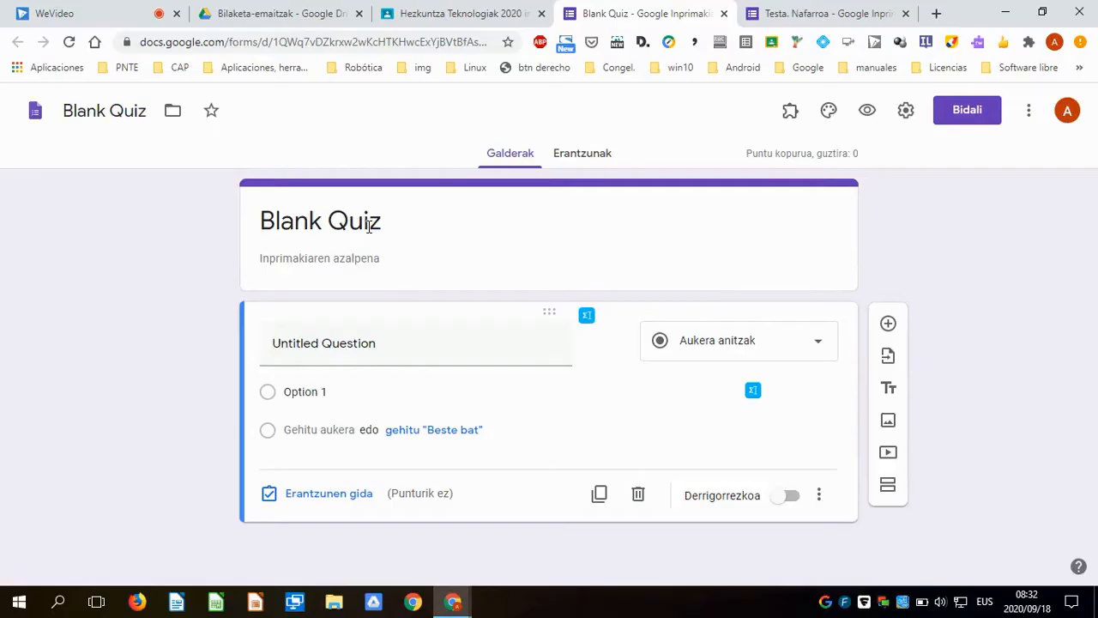
Step: Change the form's title to "Testa. Nafarroa"
left_click(369, 225)
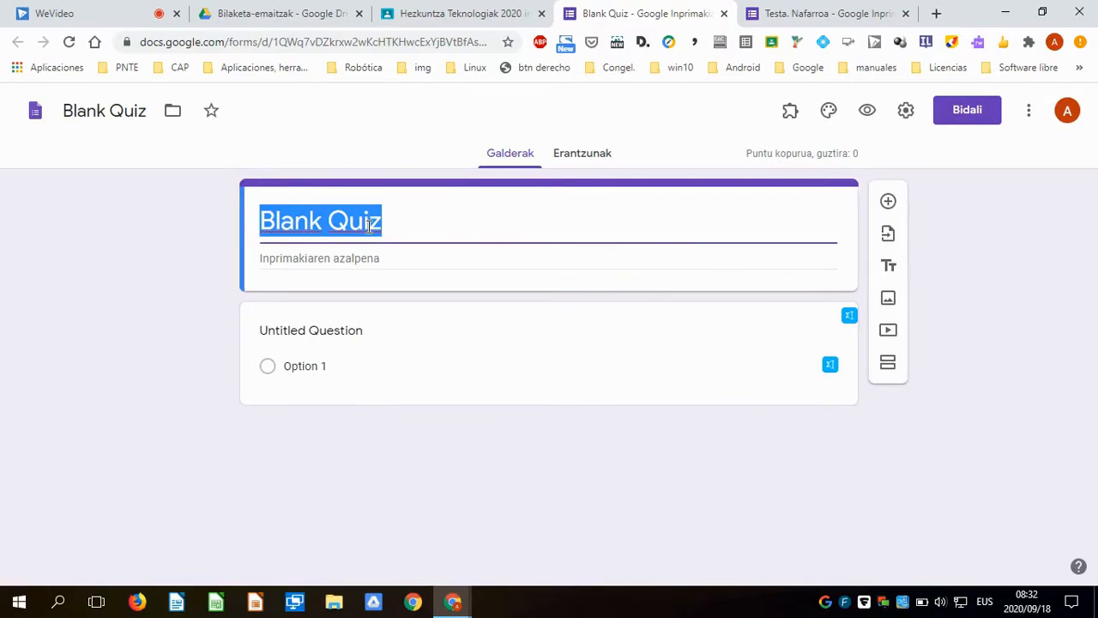
type("Test.")
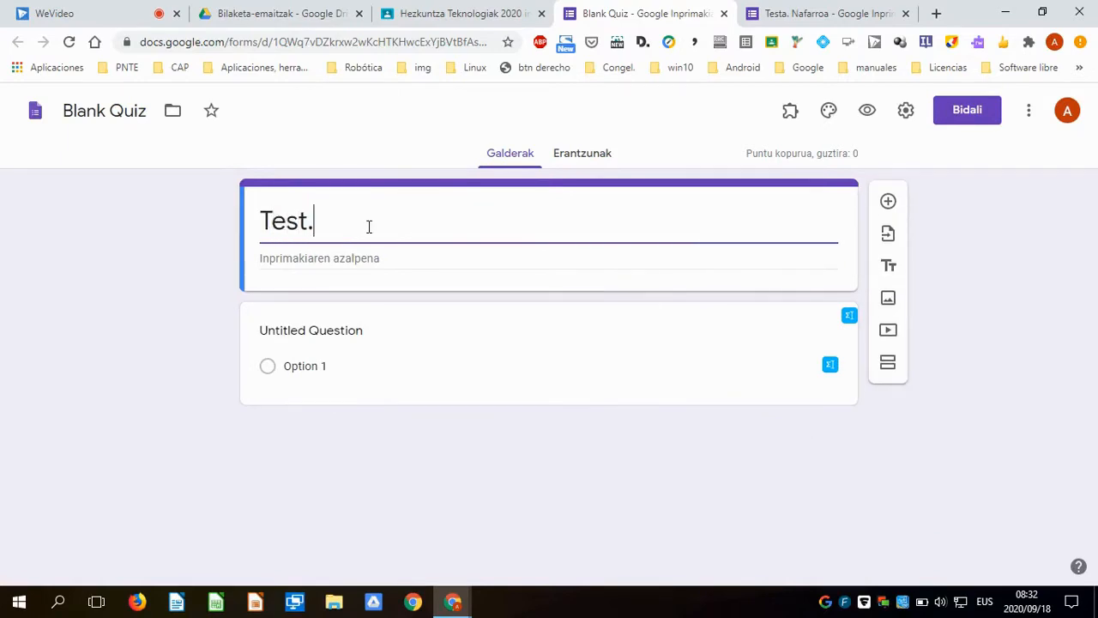
key("BackSpace")
type("a")
key("BackSpace")
type(". Nafarroak")
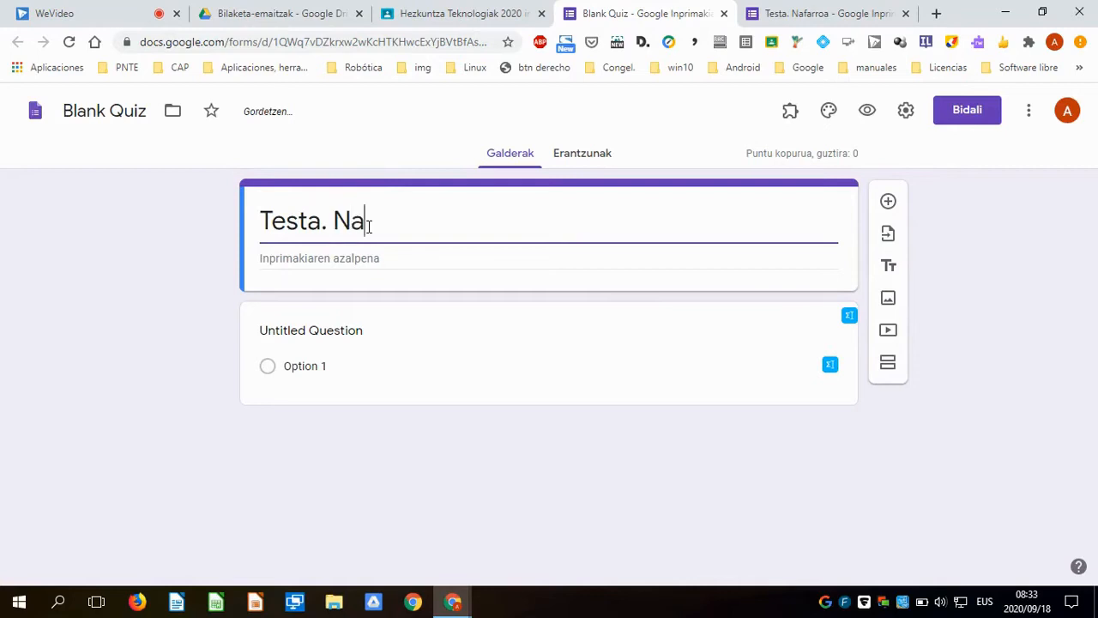
key("BackSpace")
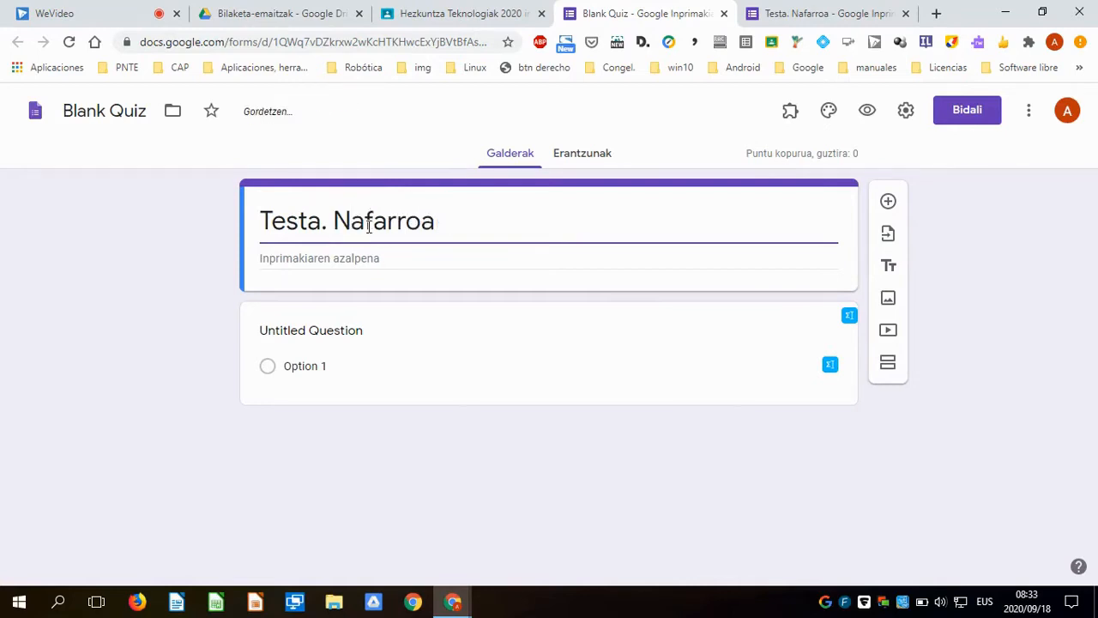
Step: Set the first question to "Zein da "Erriberri"ren gaztelaniazko izena?" with the multiple-choice type (Aukera anitzak)
left_click(350, 337)
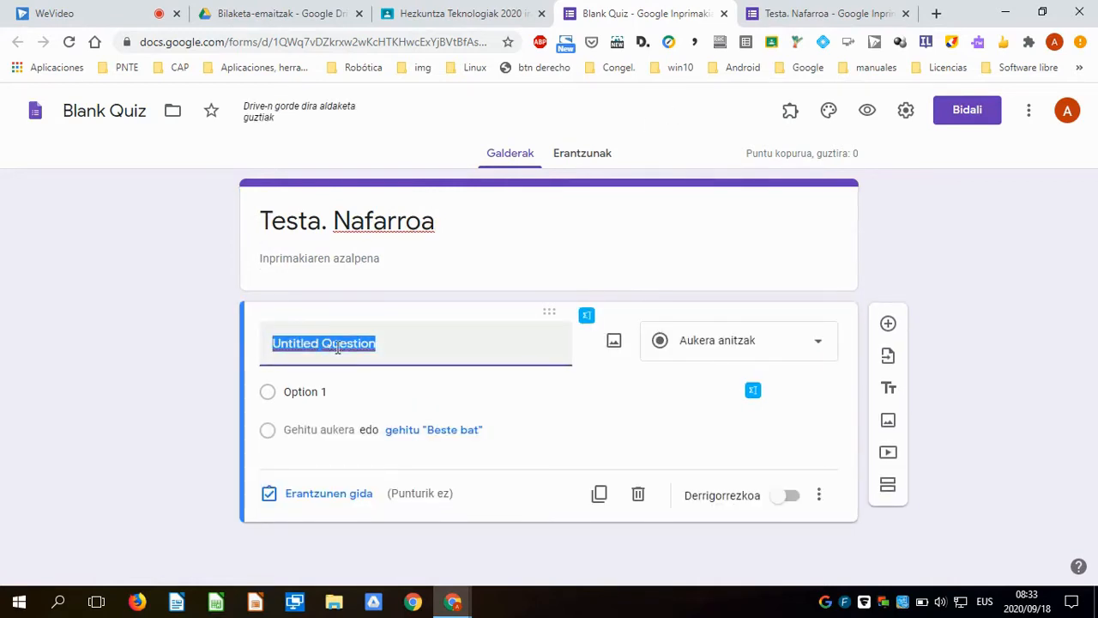
type("Zein da \"Erriberri\"ren gaztelaniazko izena?")
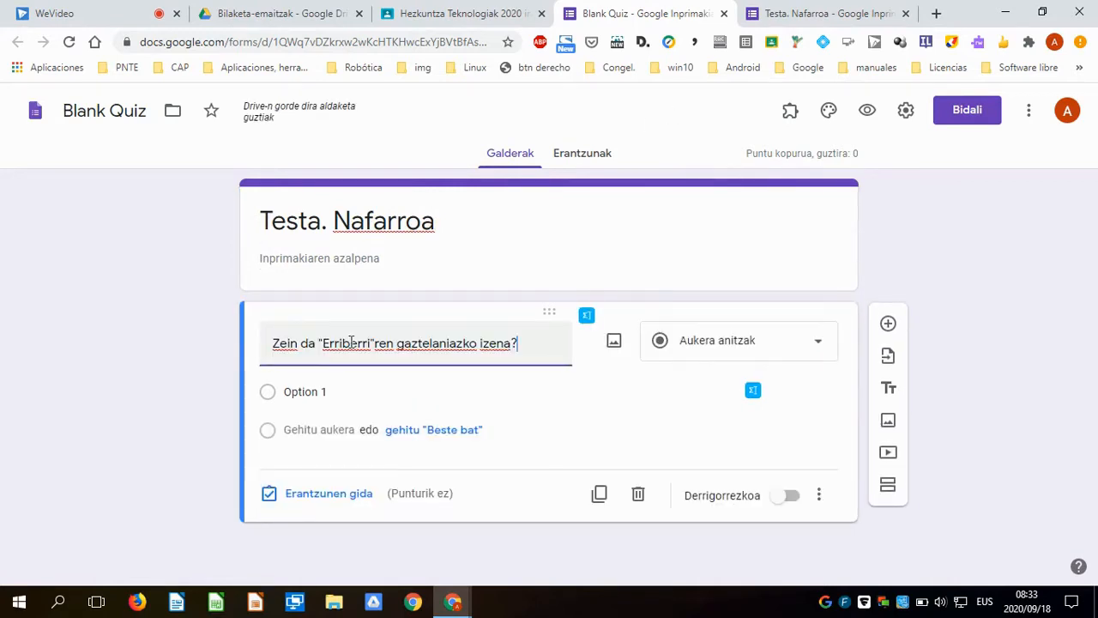
left_click(820, 347)
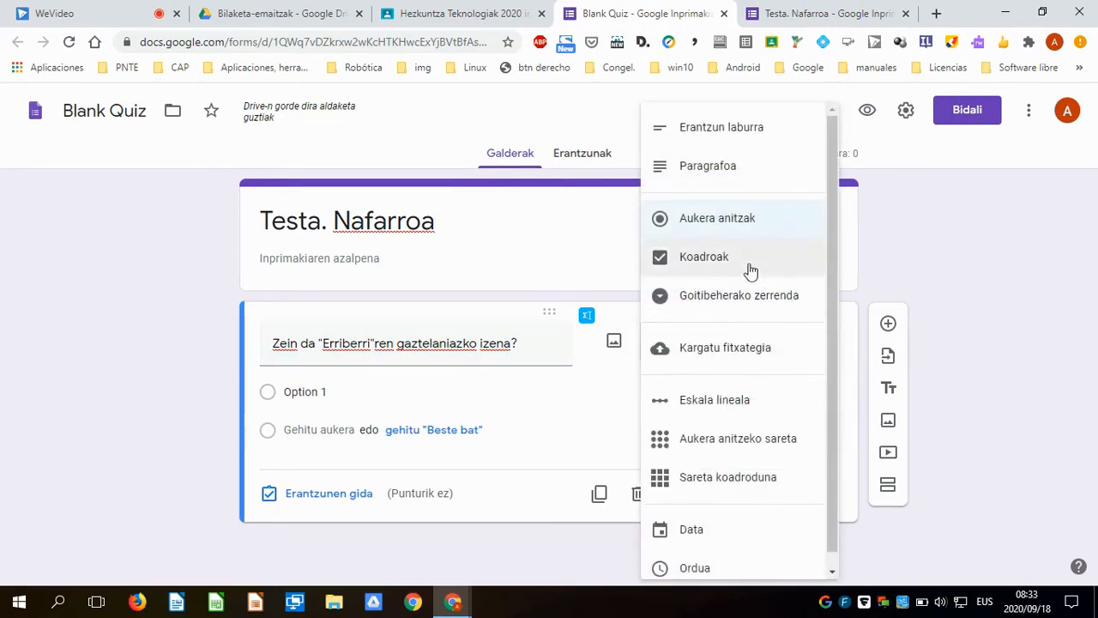
left_click(747, 228)
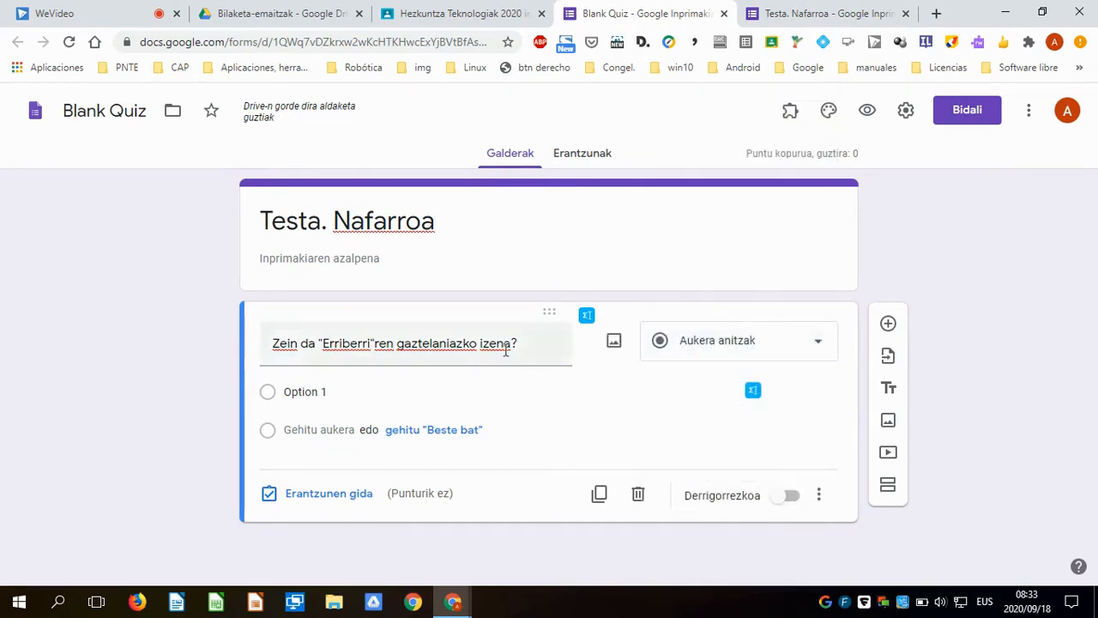
Step: Enter the four answer options for the Erriberri question: Olite, Villanueva, Villafranca and Marcilla
left_click(323, 393)
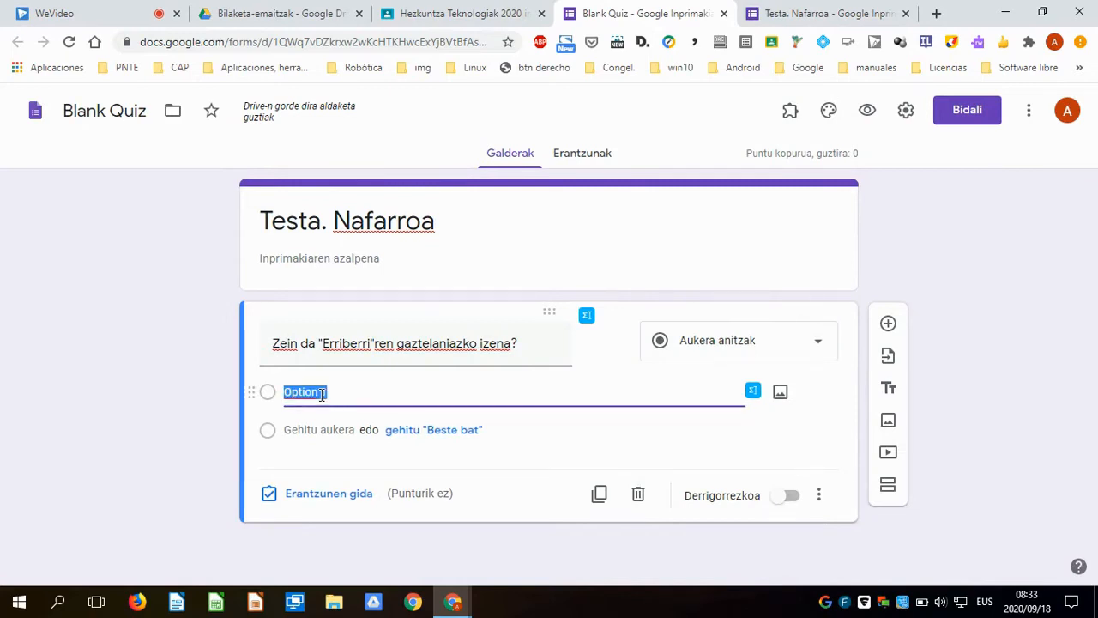
type("Olite")
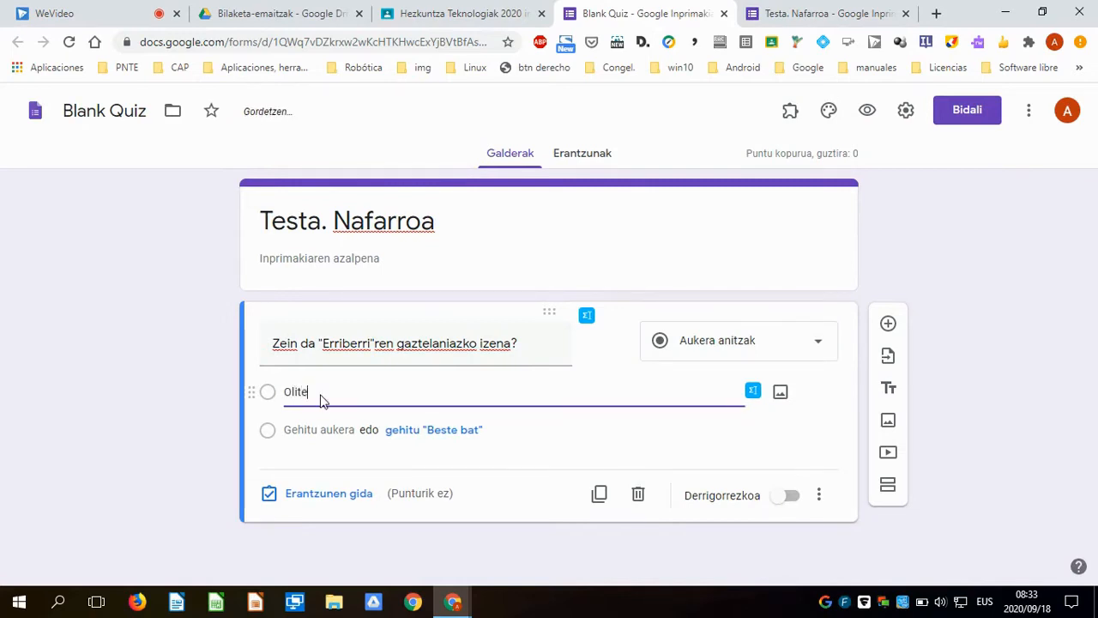
left_click(375, 431)
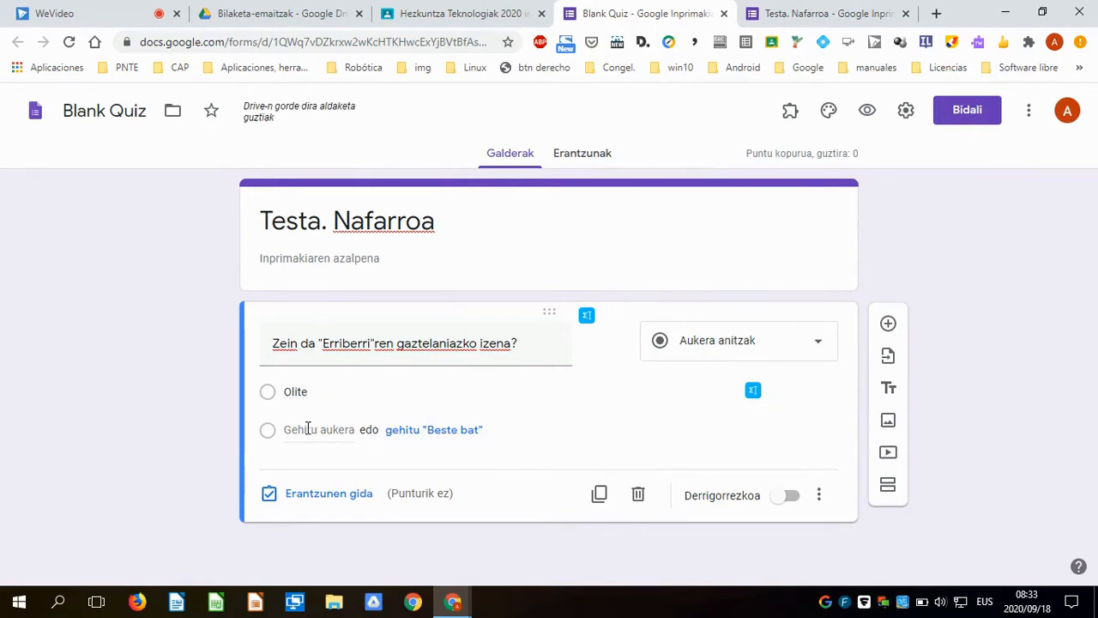
left_click(307, 429)
type("Villanueva")
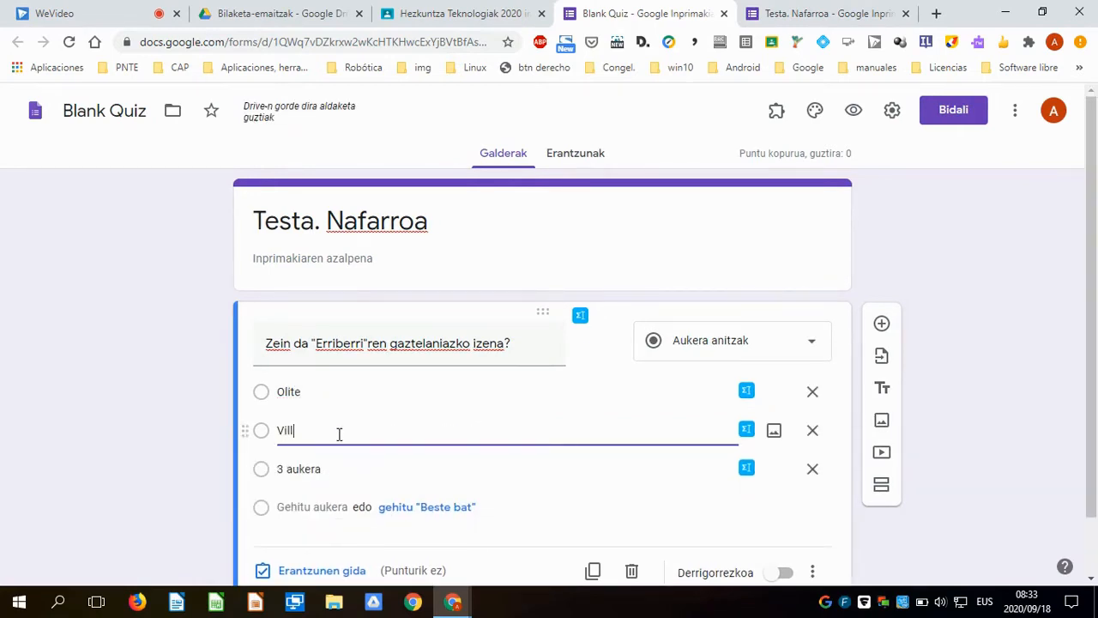
left_click(319, 468)
type("Villafranca")
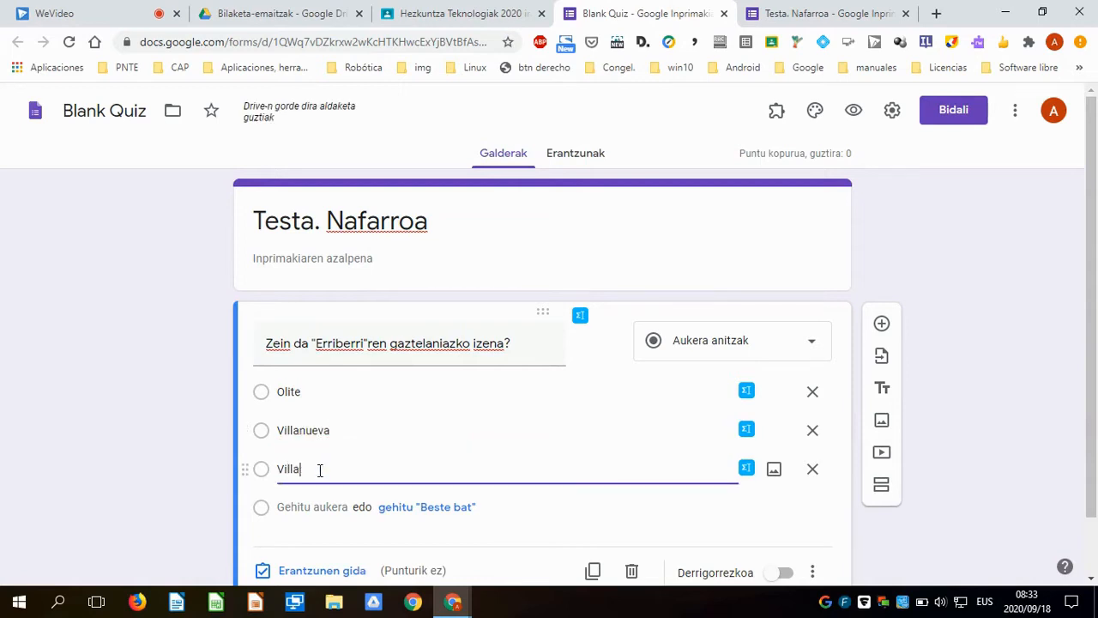
left_click(299, 507)
type("Mar")
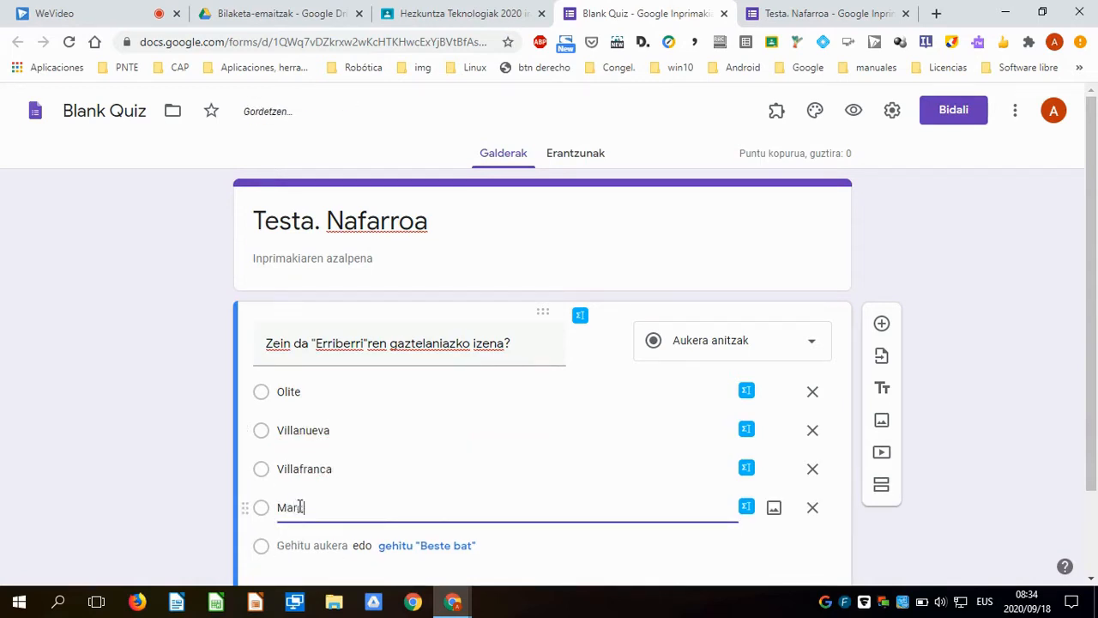
type("cilla")
left_click(622, 562)
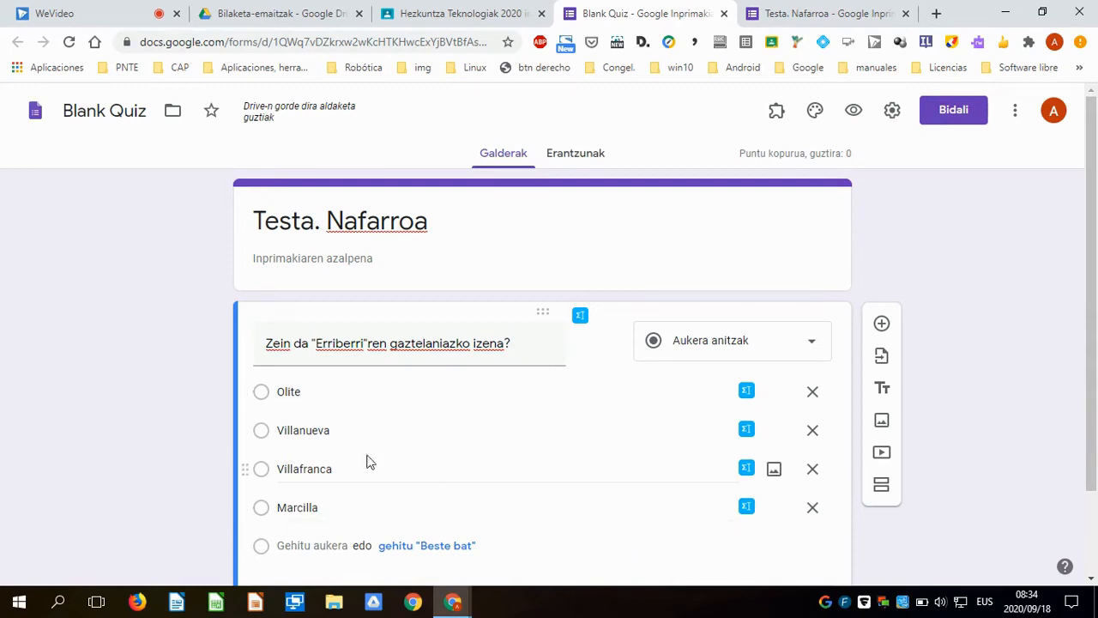
left_click(652, 466)
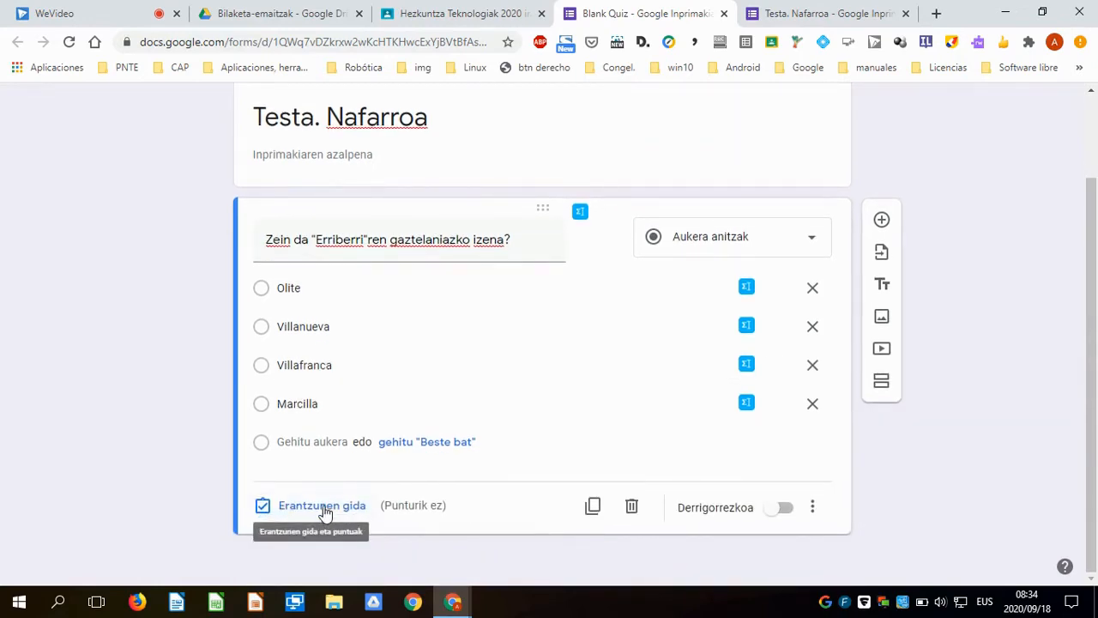
Step: In the answer key of the Erriberri question, mark Olite as correct and assign 1 point
left_click(324, 506)
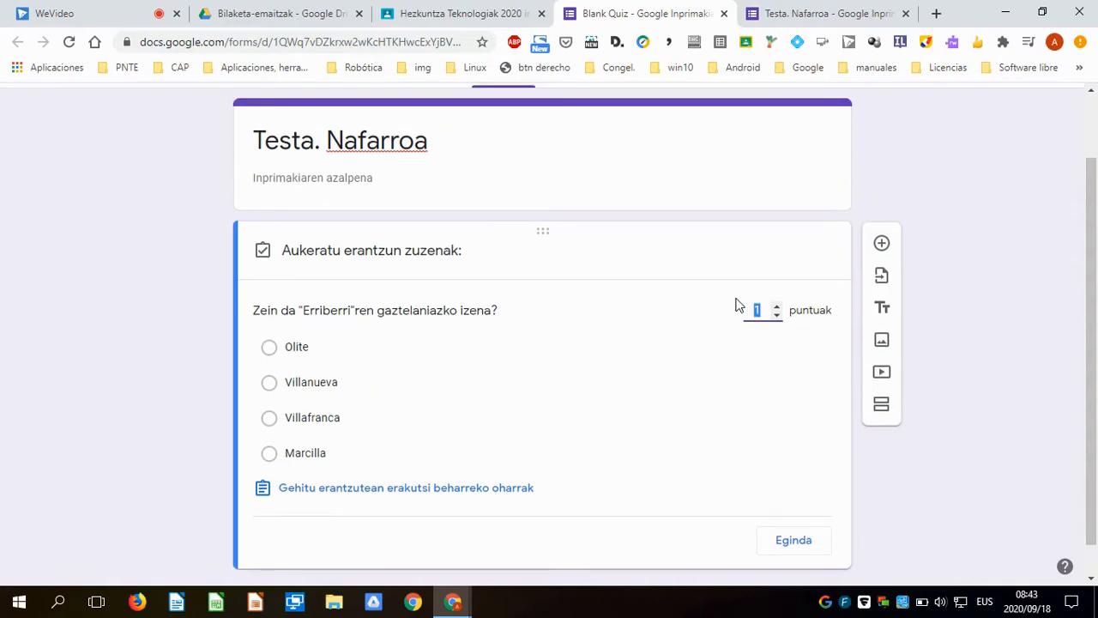
left_click(563, 351)
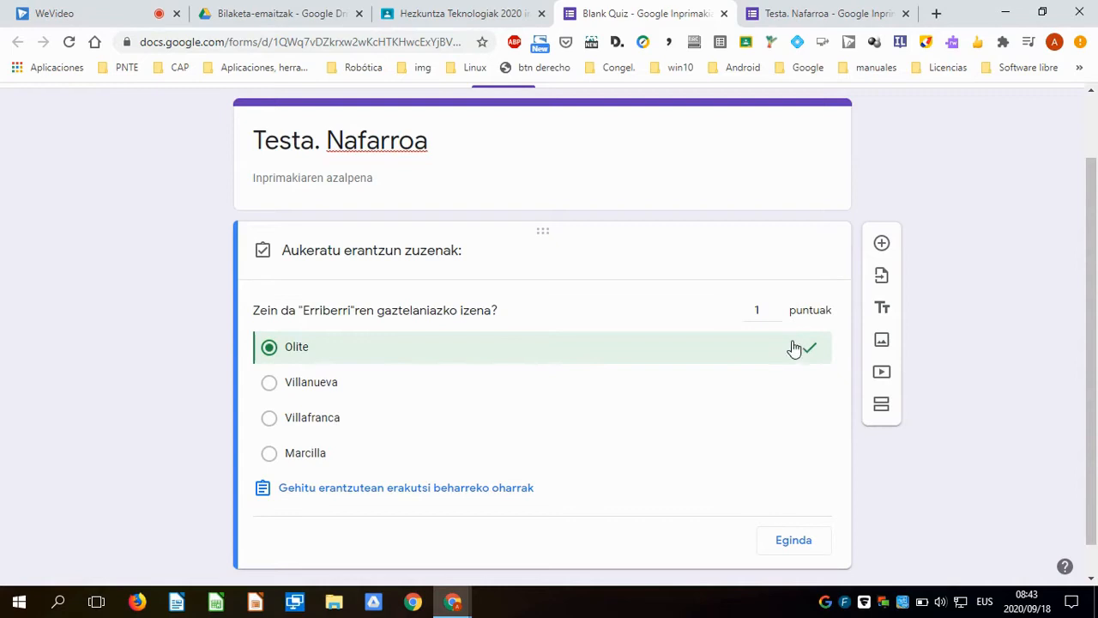
scroll(819, 530, "down", 1)
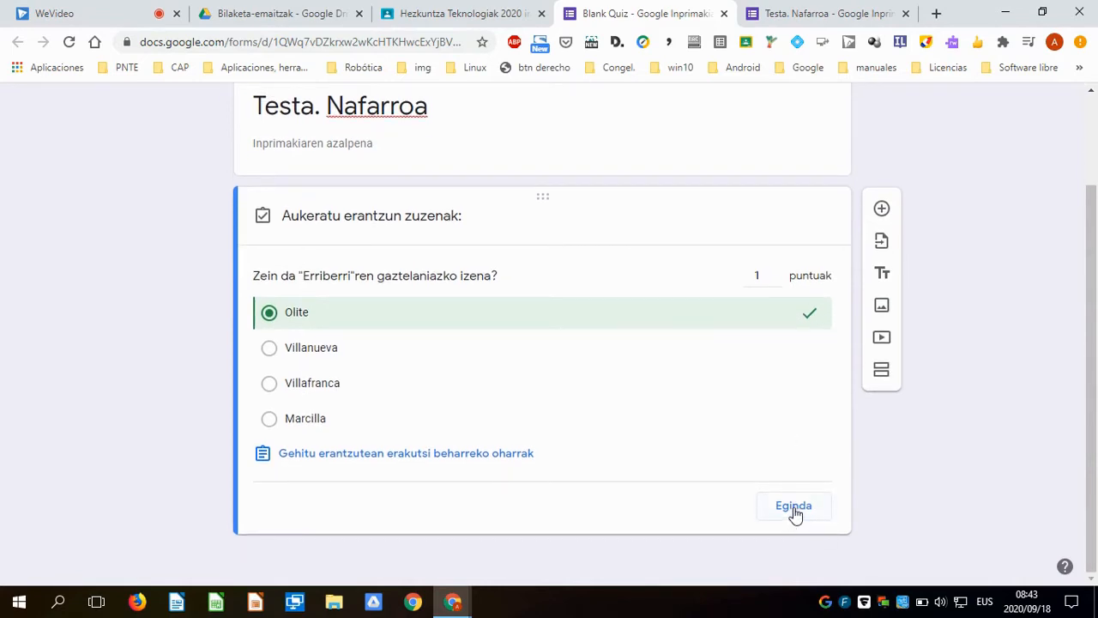
left_click(794, 507)
Step: Make the Erriberri question required (Derrigorrezkoa) and add a new blank question below it
left_click(781, 508)
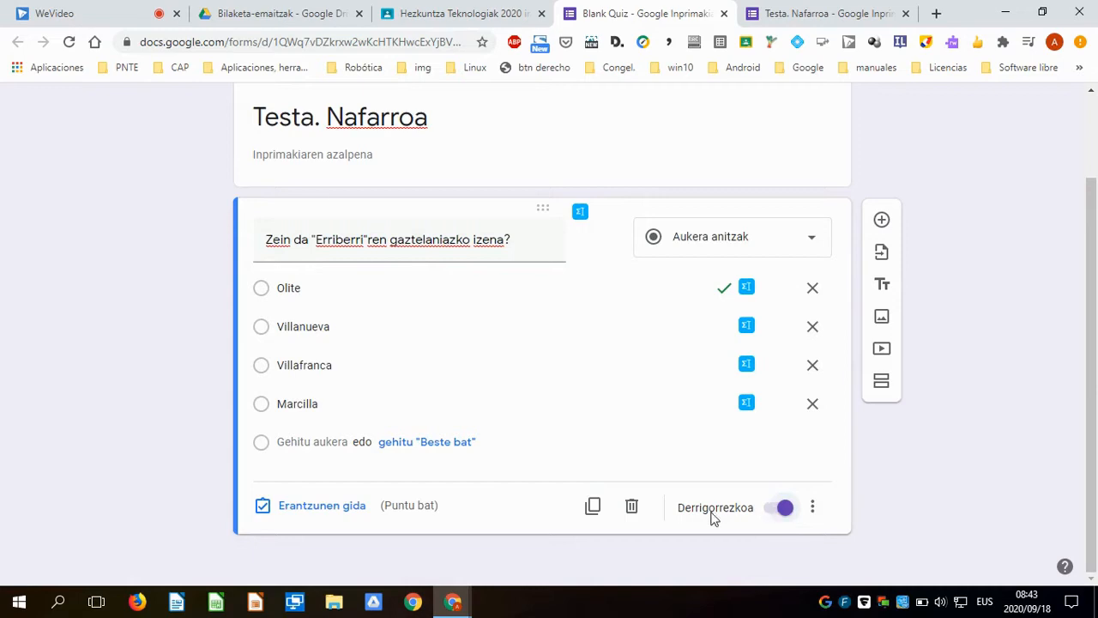
left_click(778, 511)
left_click(777, 512)
left_click(880, 222)
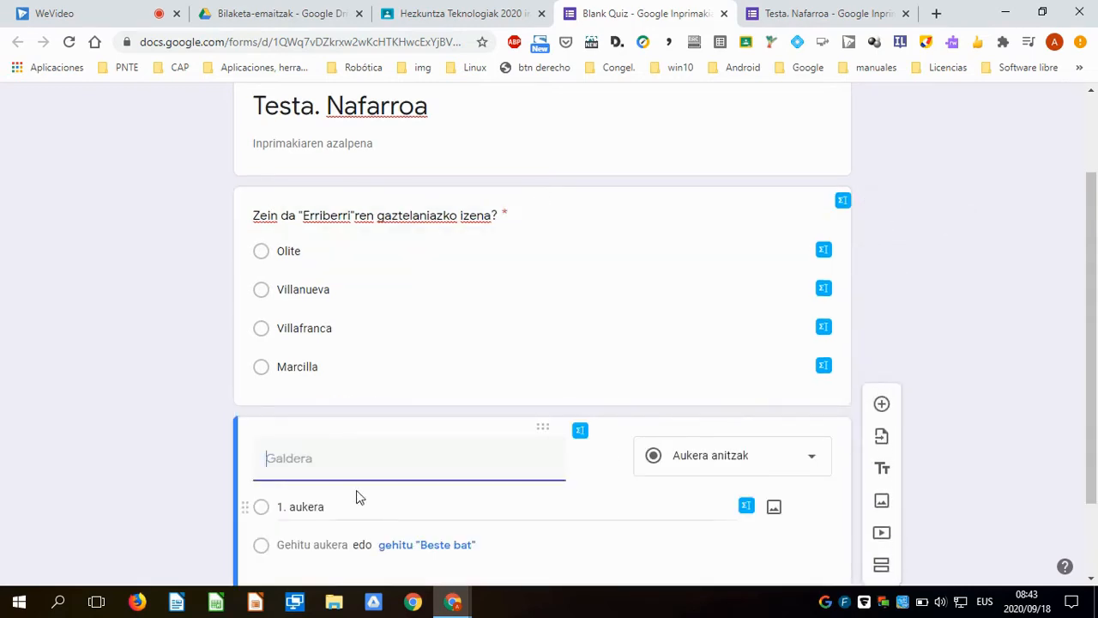
scroll(360, 495, "down", 1)
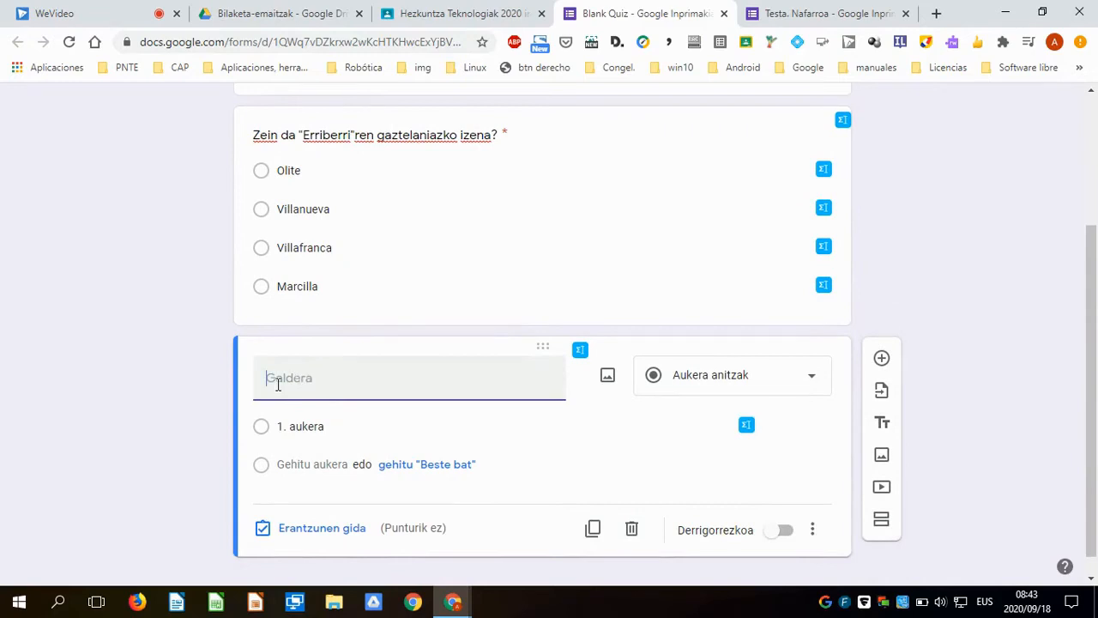
Step: Examine the questions of the completed Testa. Nafarroa form, including the grid questions, the climograms and the answer settings
scroll(172, 443, "down", 1)
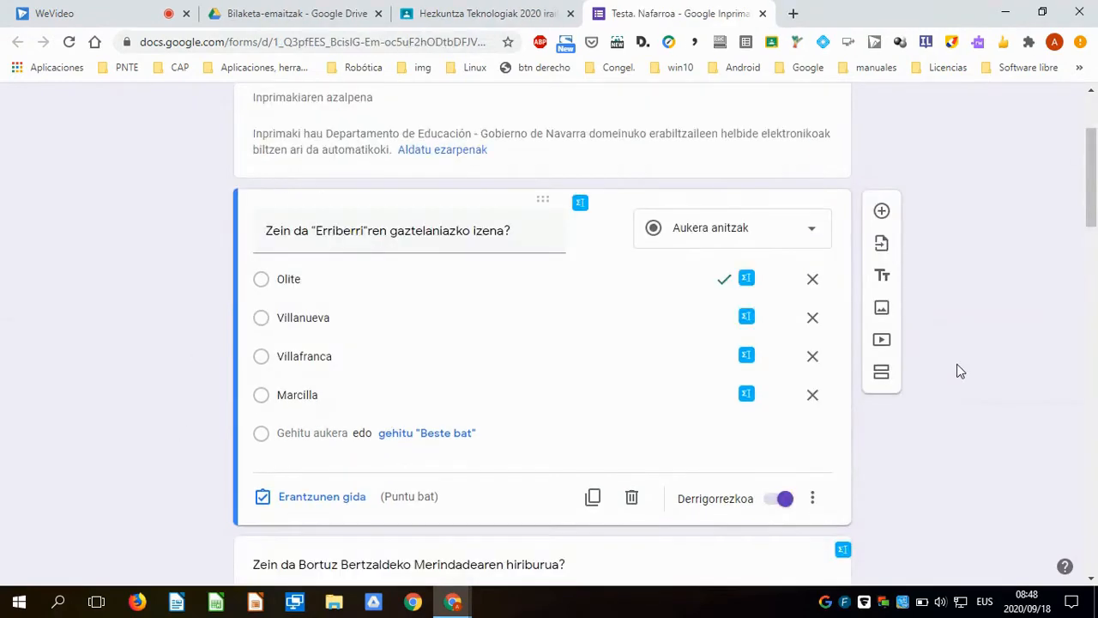
scroll(956, 372, "down", 4)
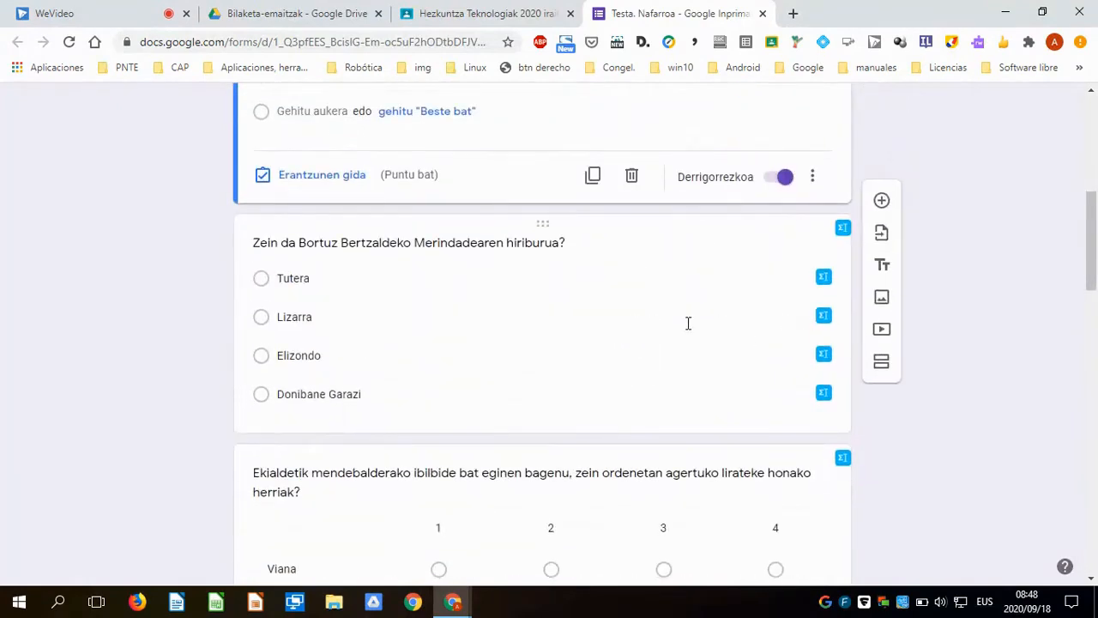
left_click(673, 329)
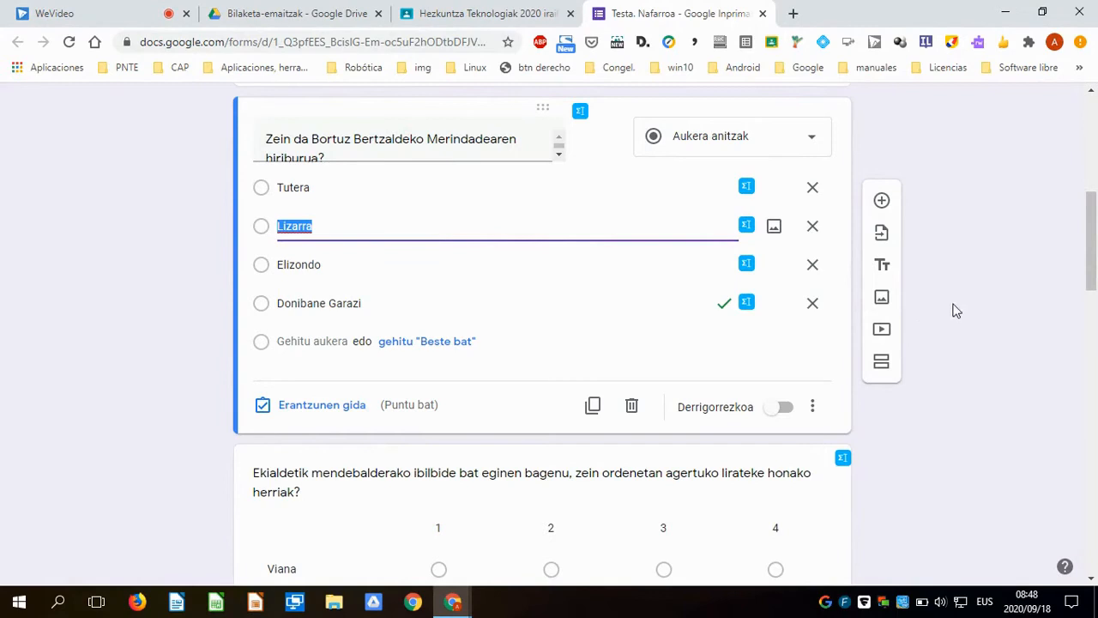
scroll(972, 311, "down", 4)
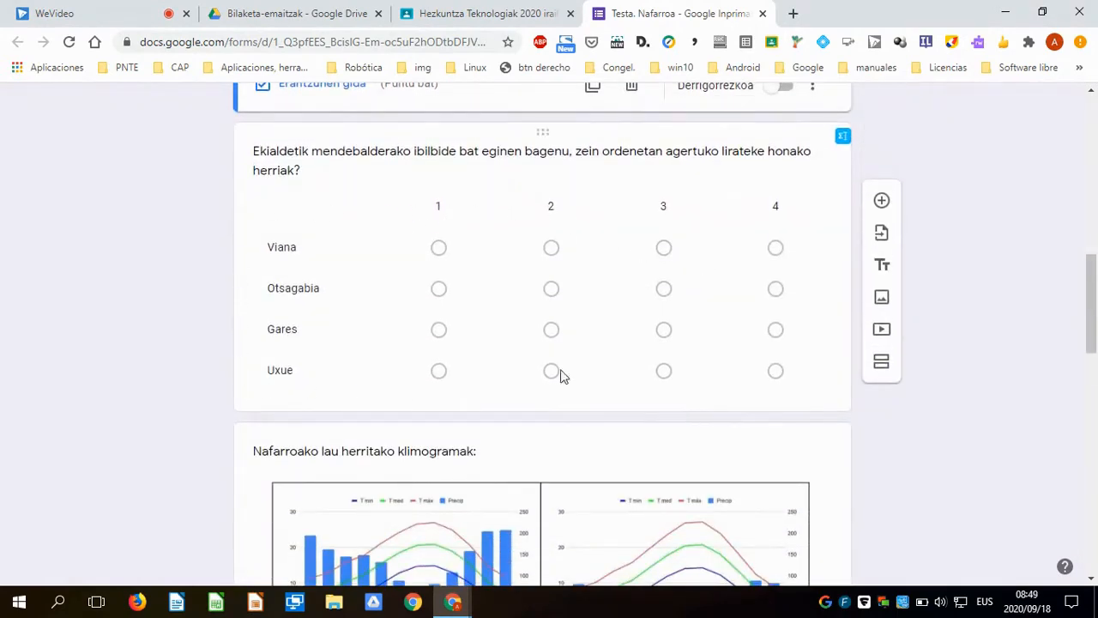
scroll(783, 349, "down", 2)
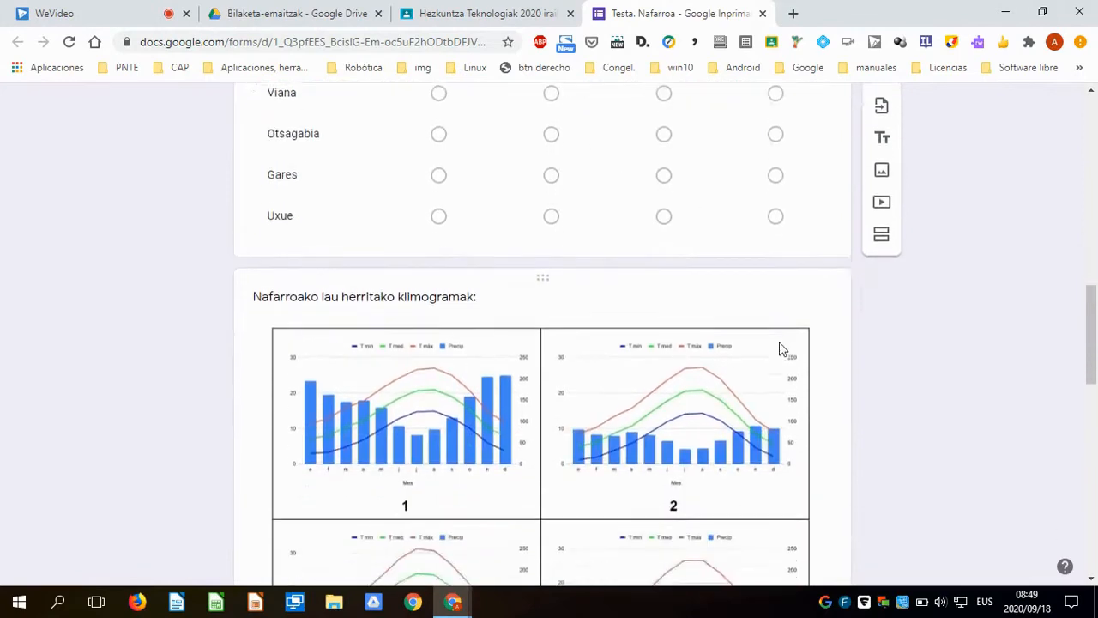
scroll(370, 308, "down", 3)
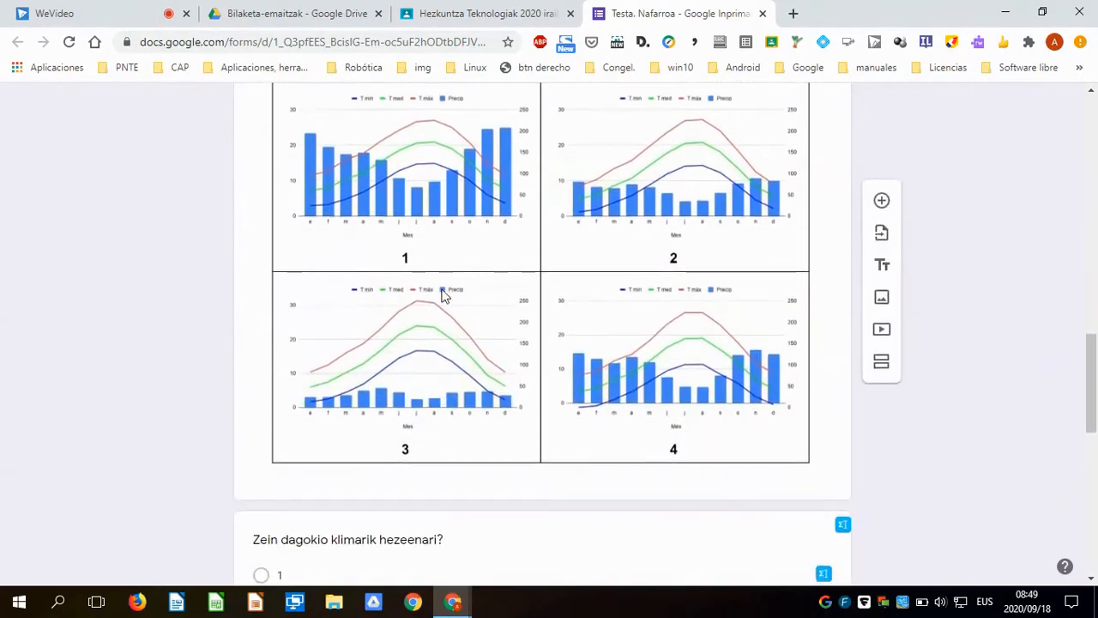
scroll(444, 294, "down", 5)
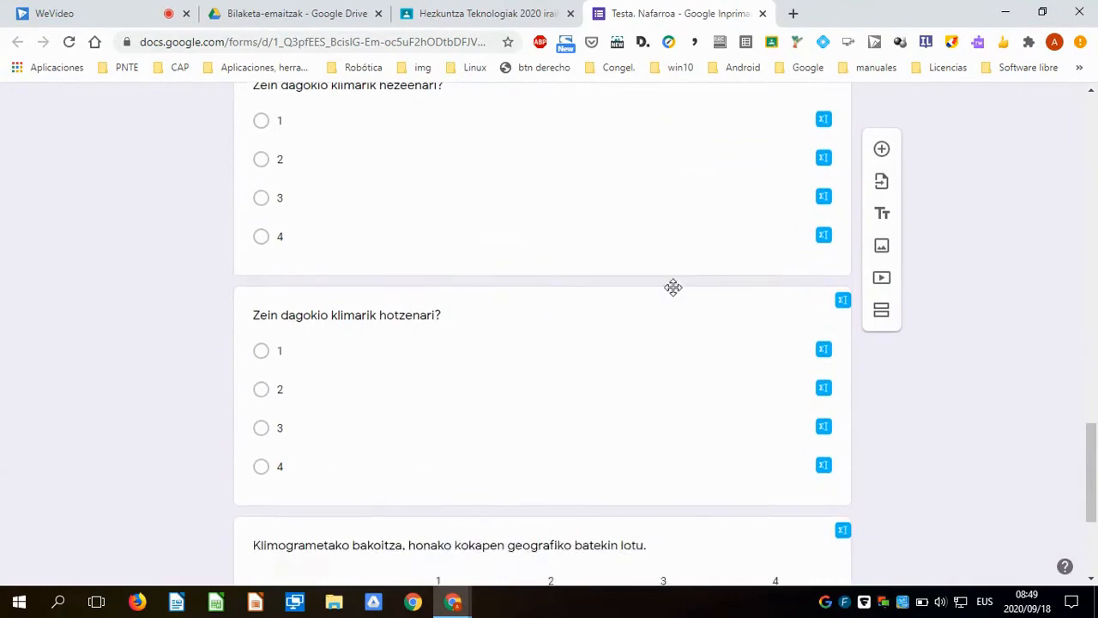
scroll(673, 295, "down", 3)
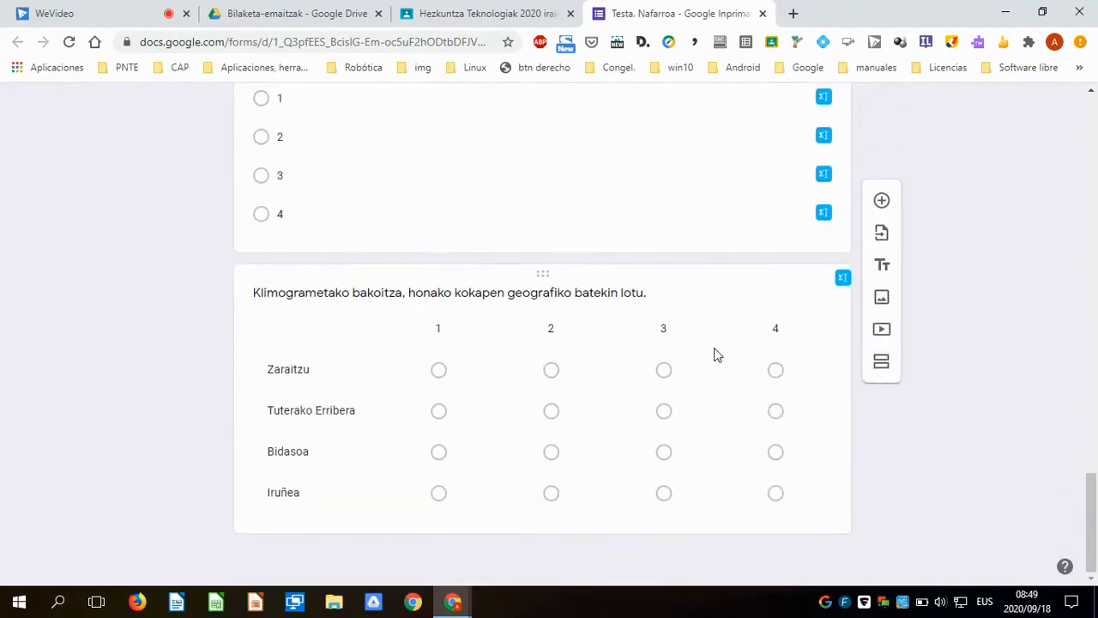
left_click(717, 355)
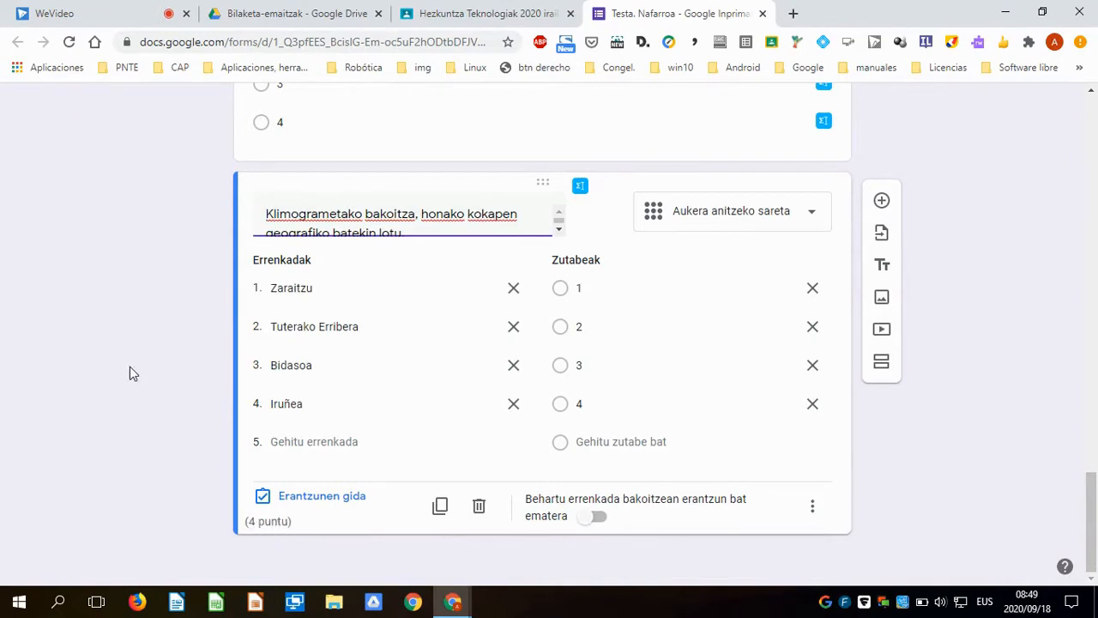
scroll(130, 374, "up", 3)
left_click(464, 323)
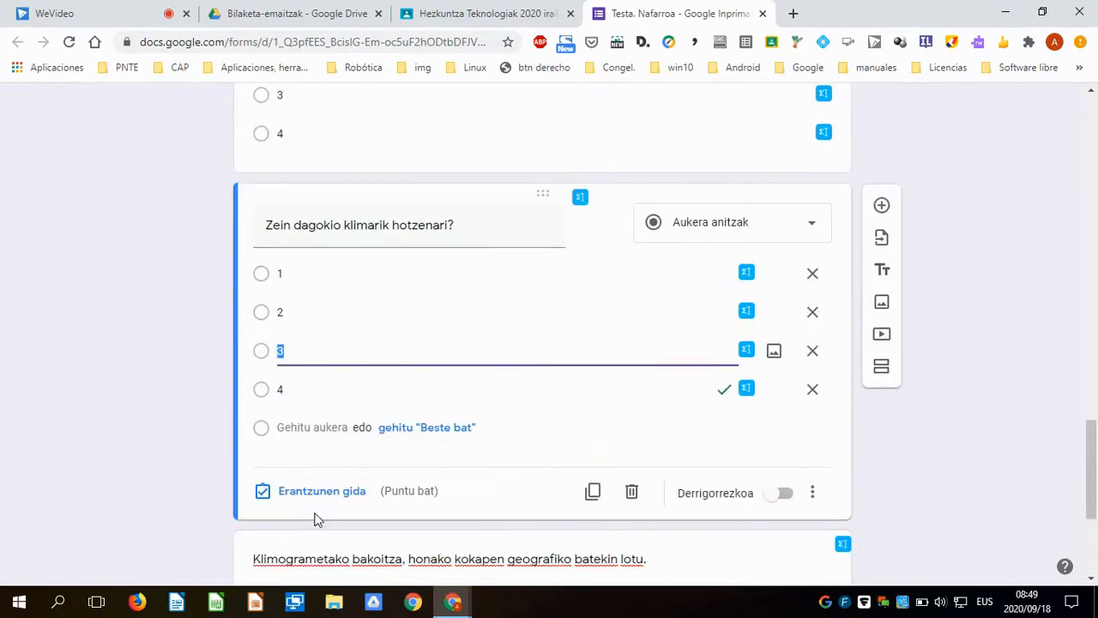
Step: Review the climogram images, the town-order grid question with its answer key points, and the form's total points
scroll(380, 440, "up", 3)
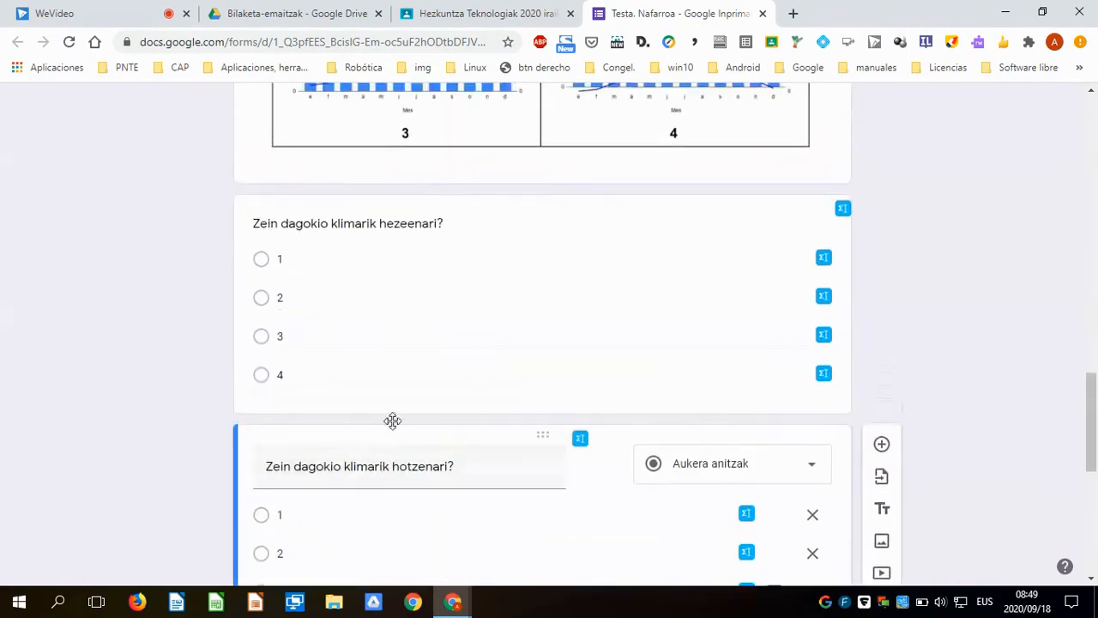
left_click(424, 341)
scroll(390, 446, "up", 3)
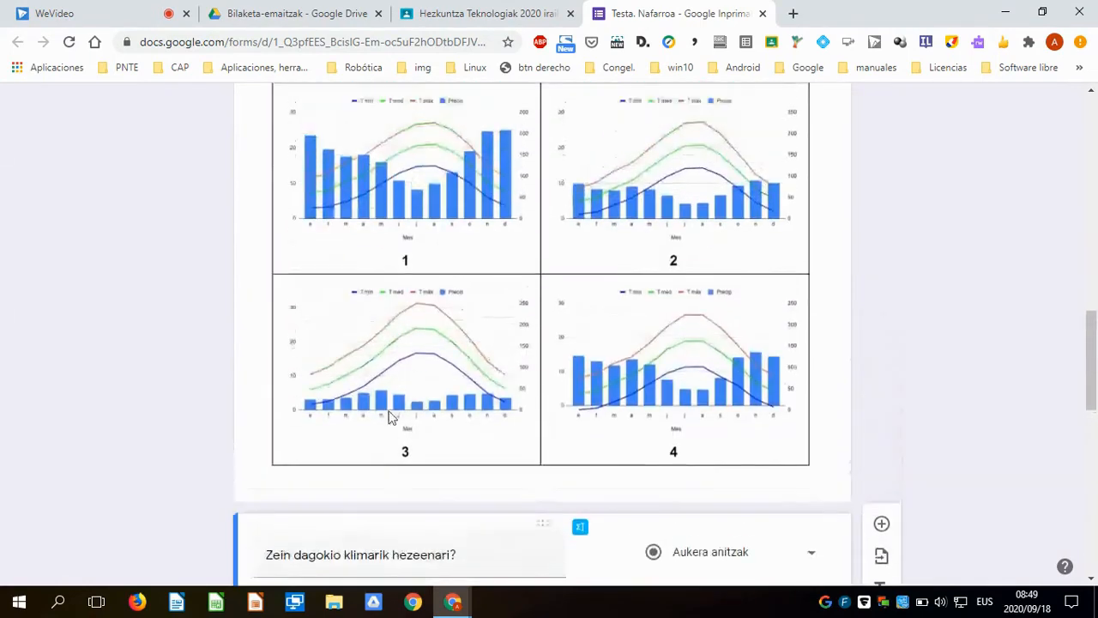
scroll(206, 304, "up", 2)
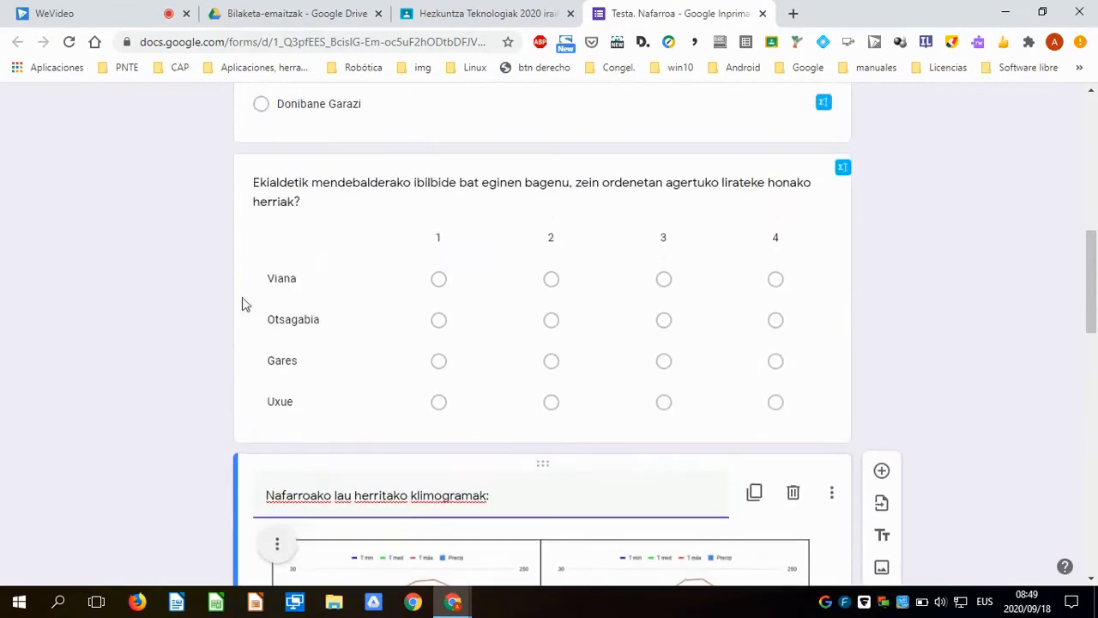
left_click(380, 257)
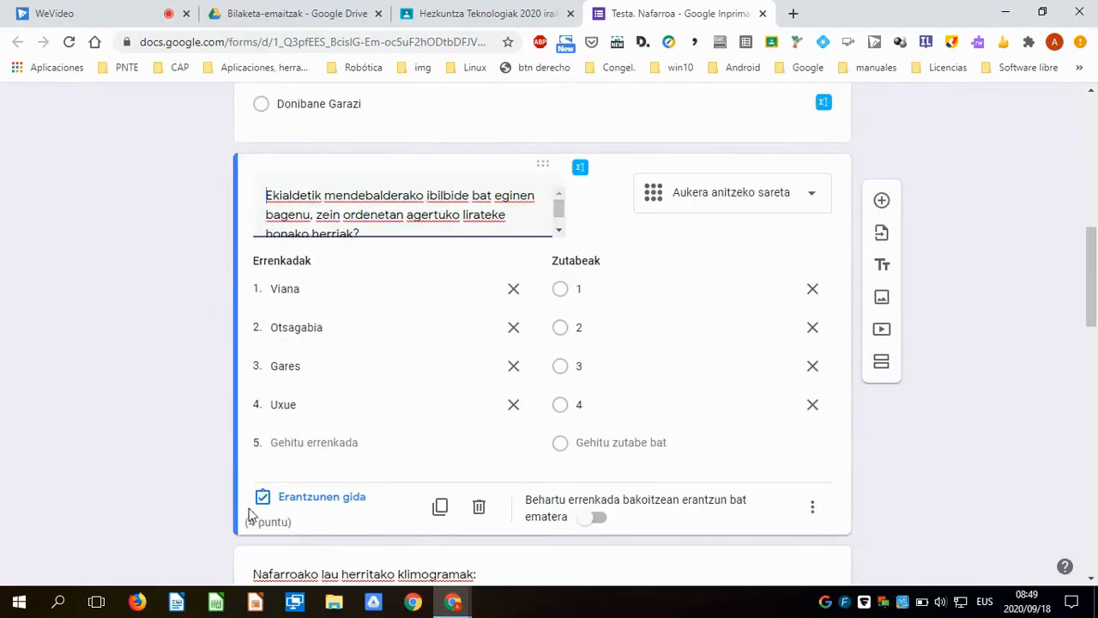
scroll(184, 353, "up", 10)
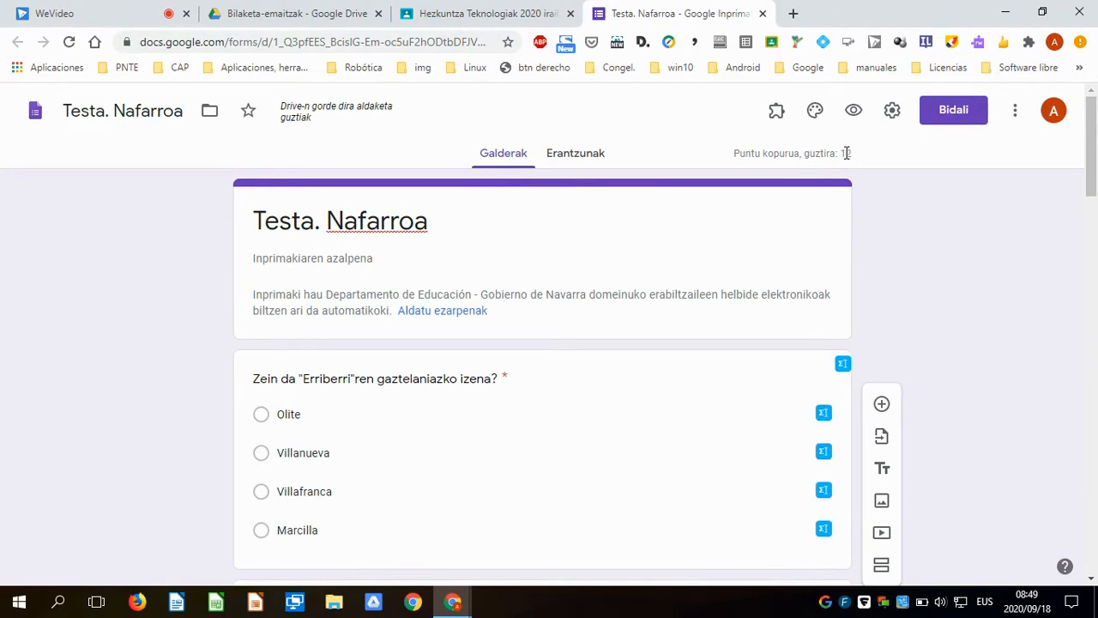
Step: Back in the Classroom assignment, name it Testa, set its points to 10 and publish it to the class
left_click(762, 14)
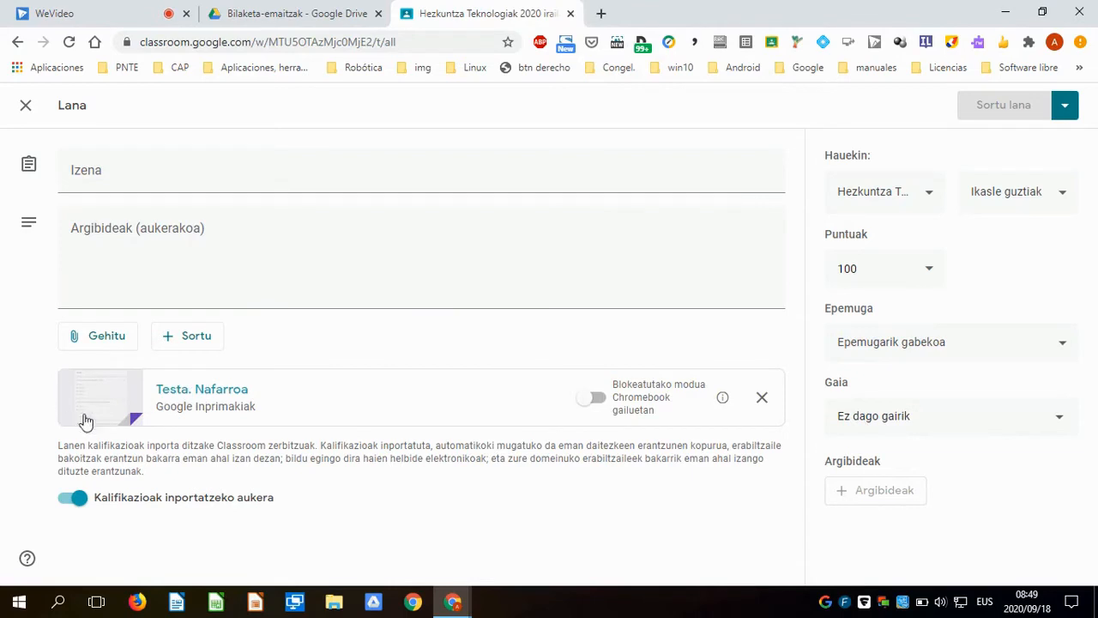
left_click(106, 174)
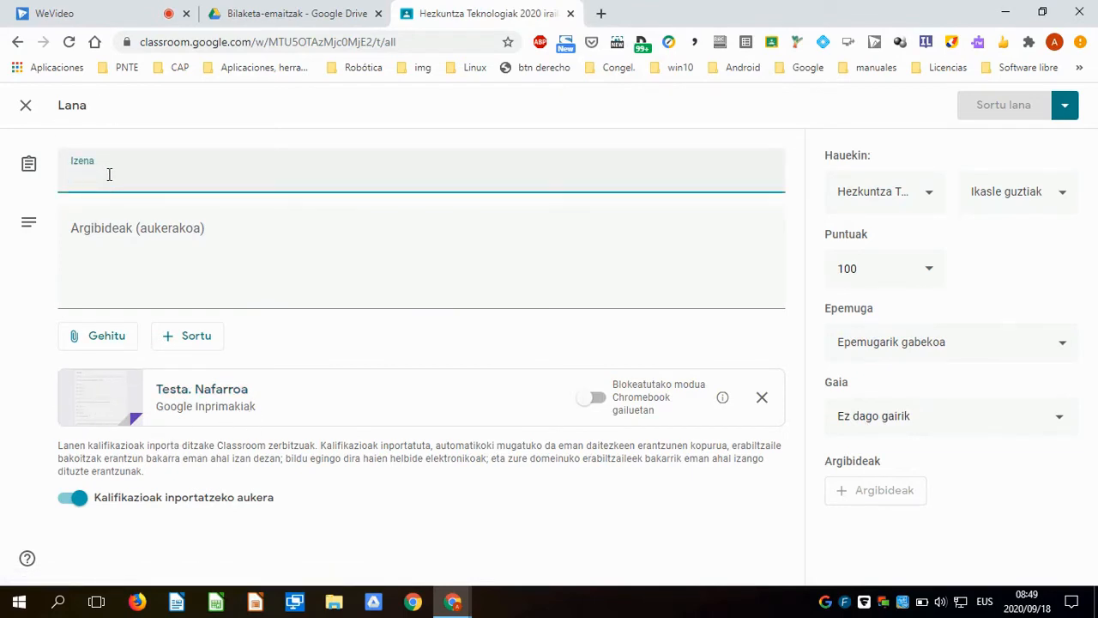
type("Testa")
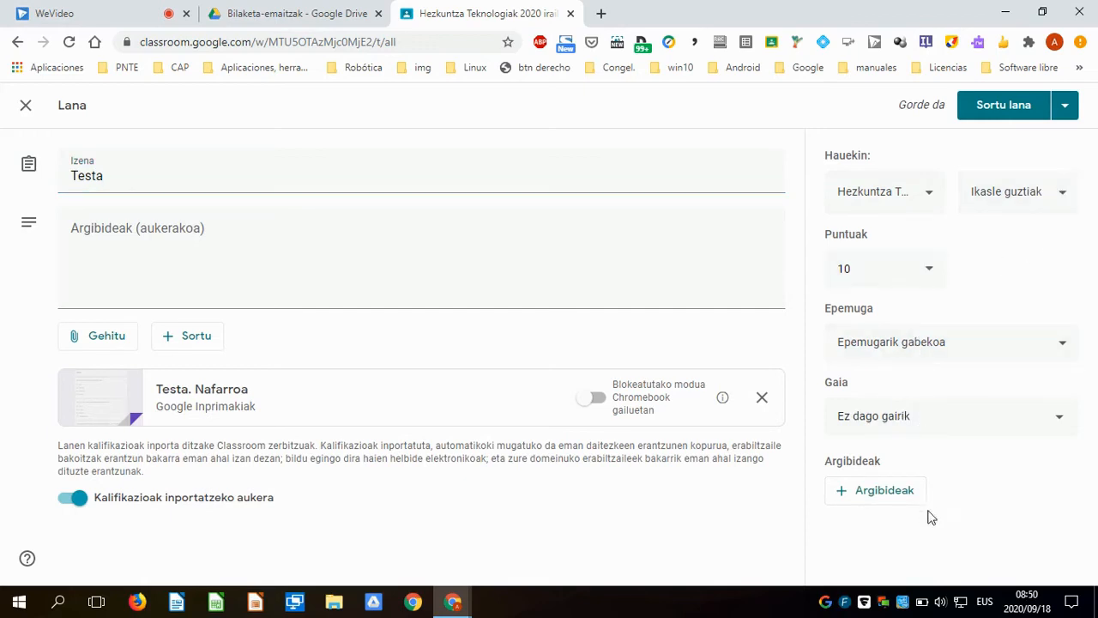
left_click(1016, 116)
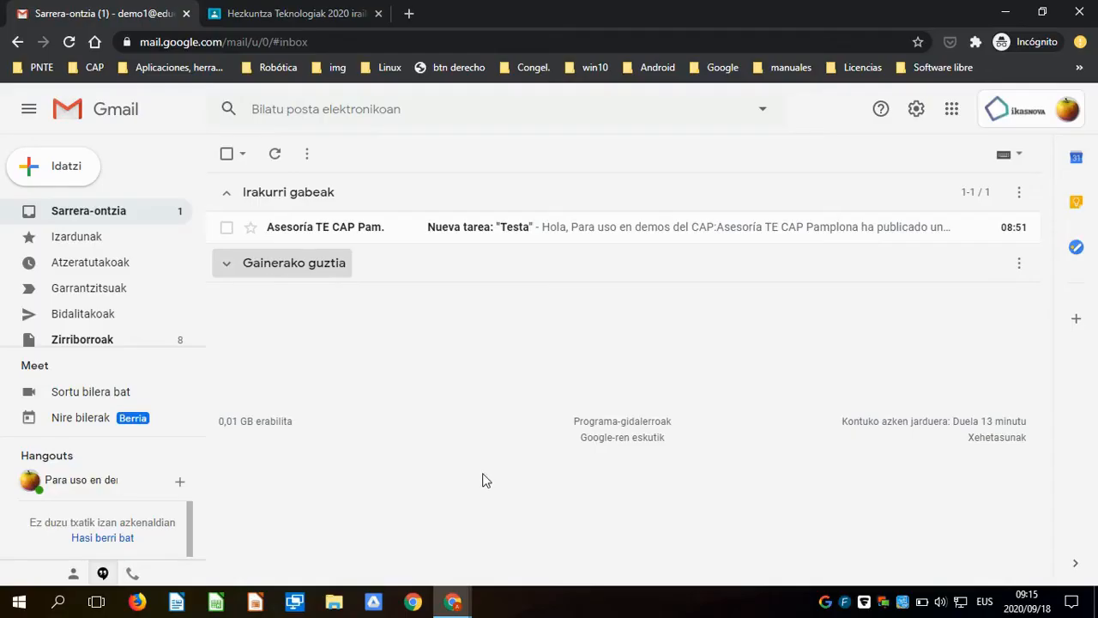
Step: In the student's Gmail inbox, open and read the notification about the new Testa assignment
left_click(334, 233)
scroll(721, 434, "down", 3)
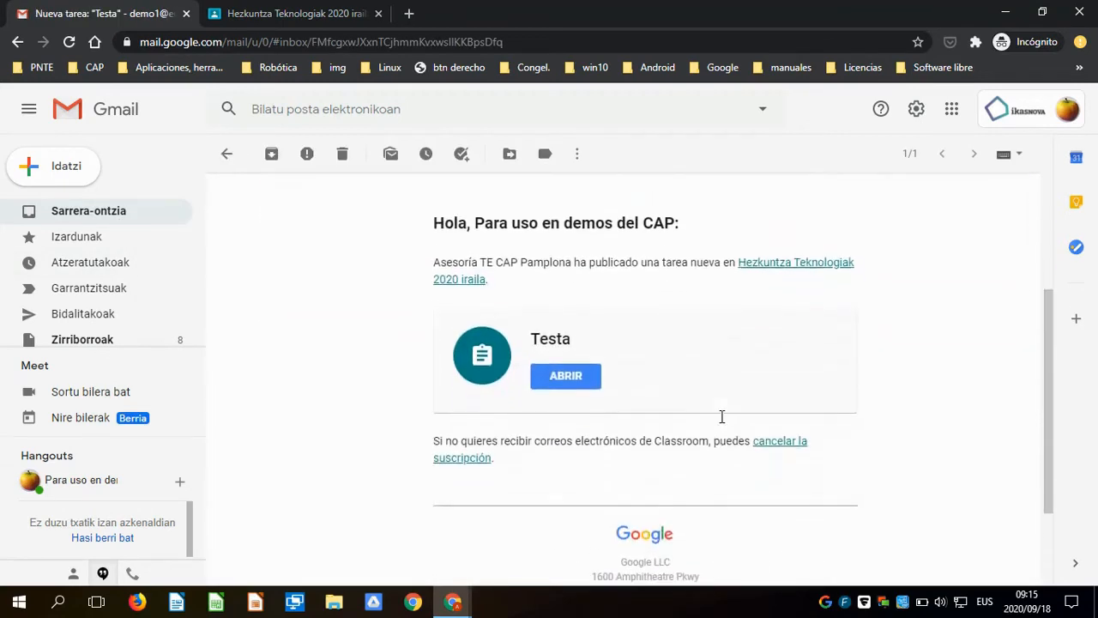
scroll(720, 417, "up", 3)
Step: In the student's Classroom course, open the Testa assignment details and its attached Testa. Nafarroa form
left_click(299, 16)
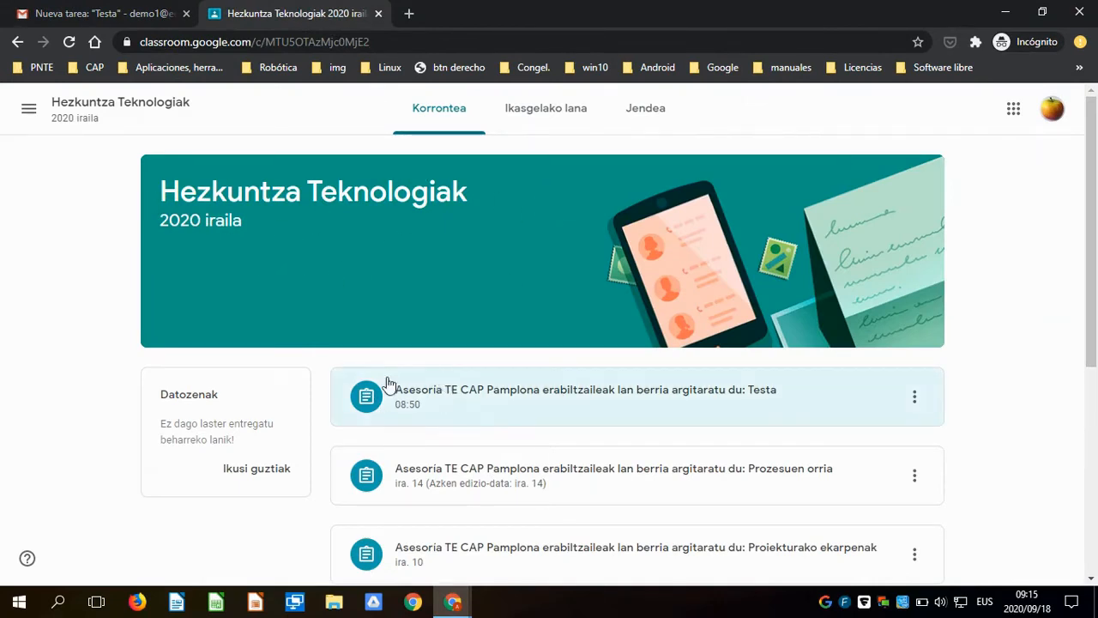
left_click(554, 114)
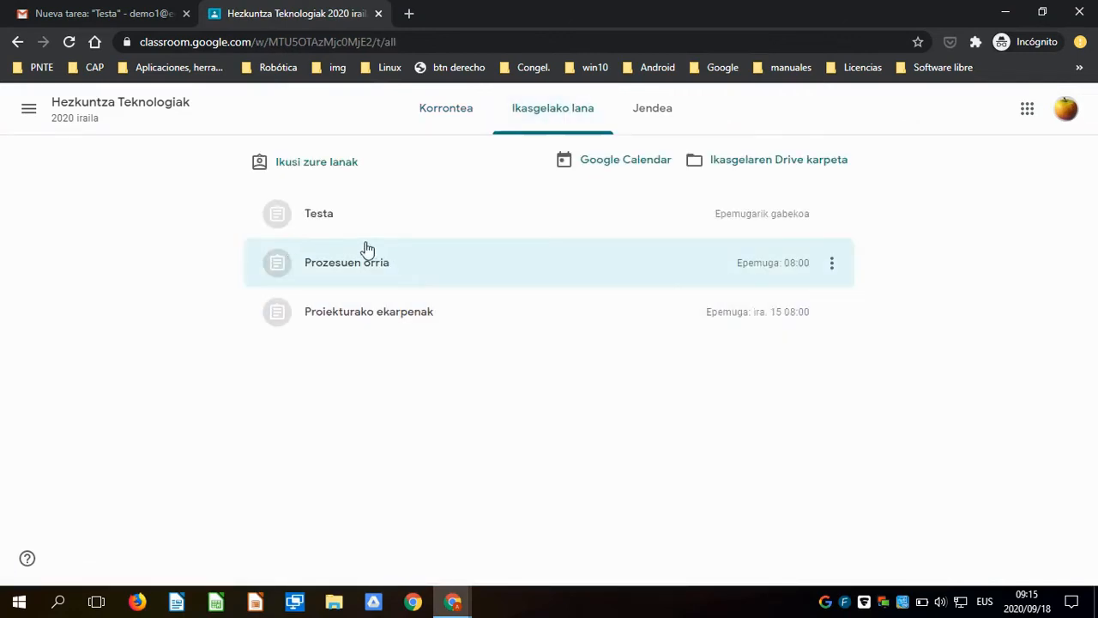
left_click(319, 221)
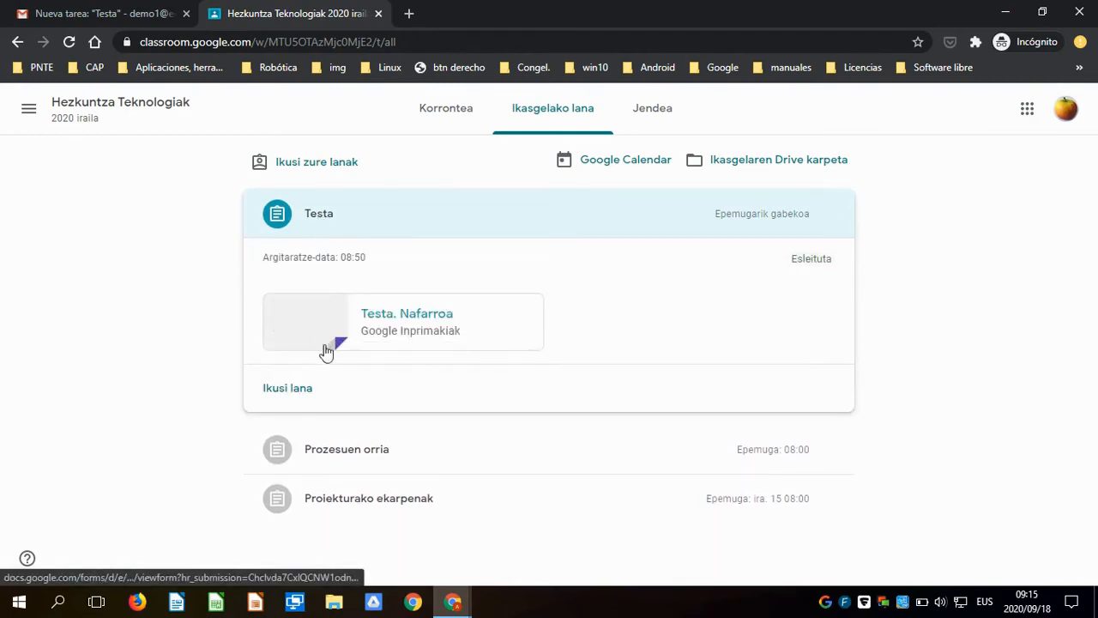
left_click(292, 390)
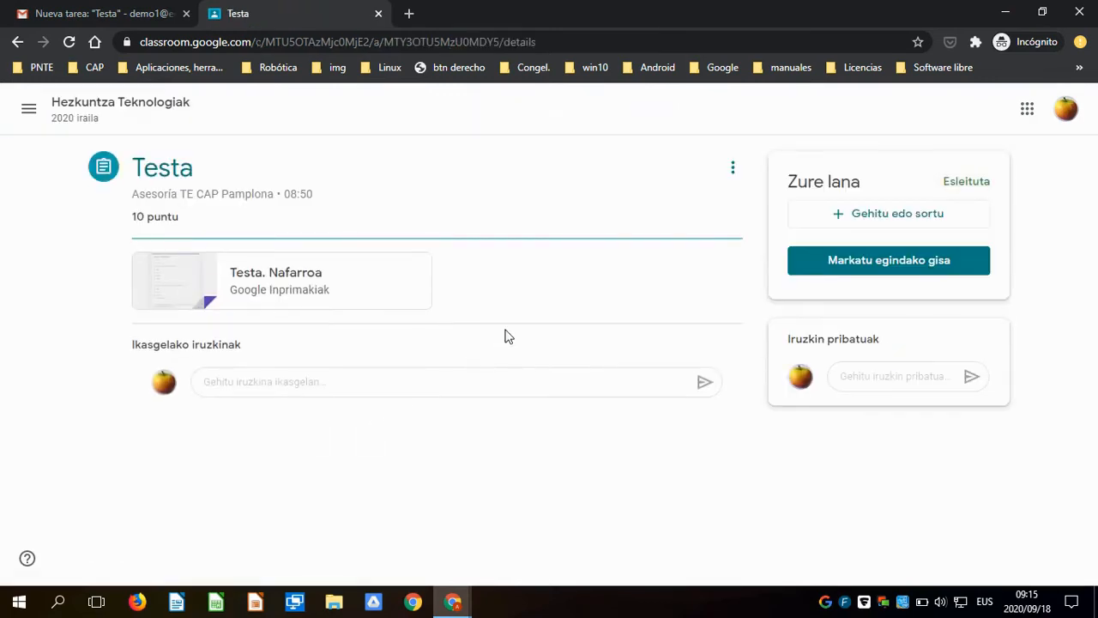
left_click(276, 275)
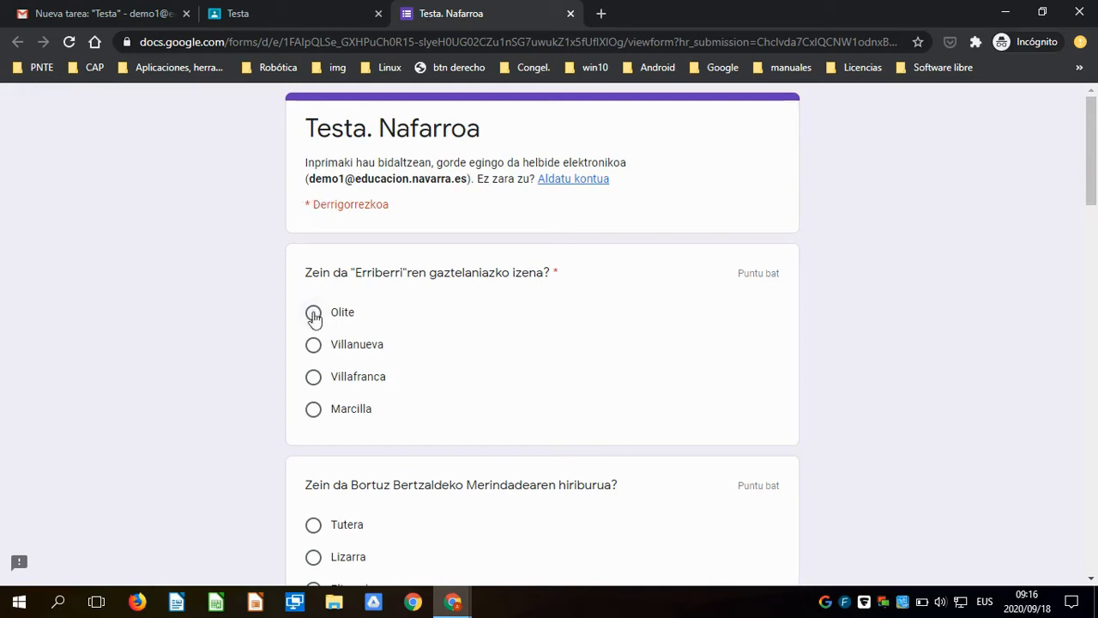
Step: Answer Olite to the Erriberri question and Donibane Garazi to the Bortuz Bertzaldeko Merindadea question
scroll(216, 360, "down", 4)
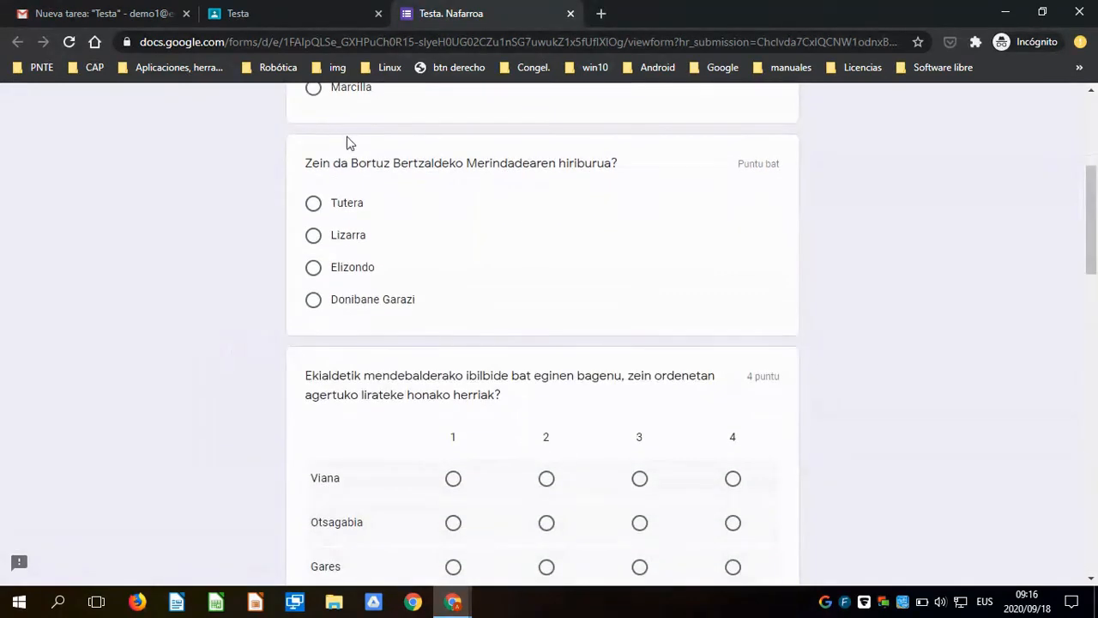
left_click(313, 299)
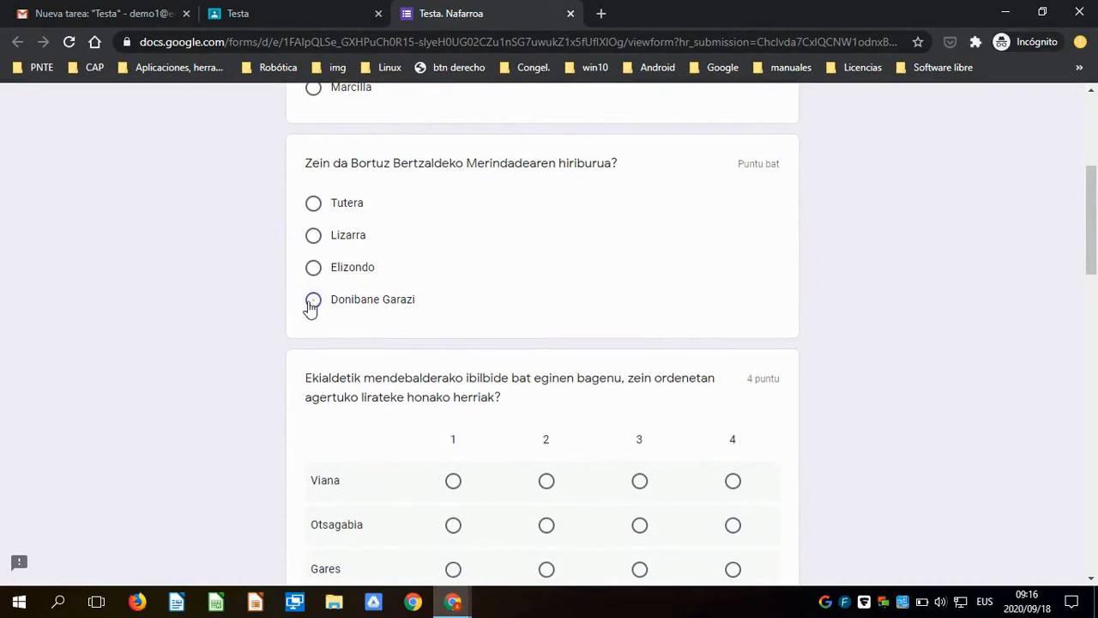
Step: Order the towns in the east-to-west grid question: Otsagabia 1, Uxue 2, Gares 3 and Viana 4
scroll(259, 323, "down", 3)
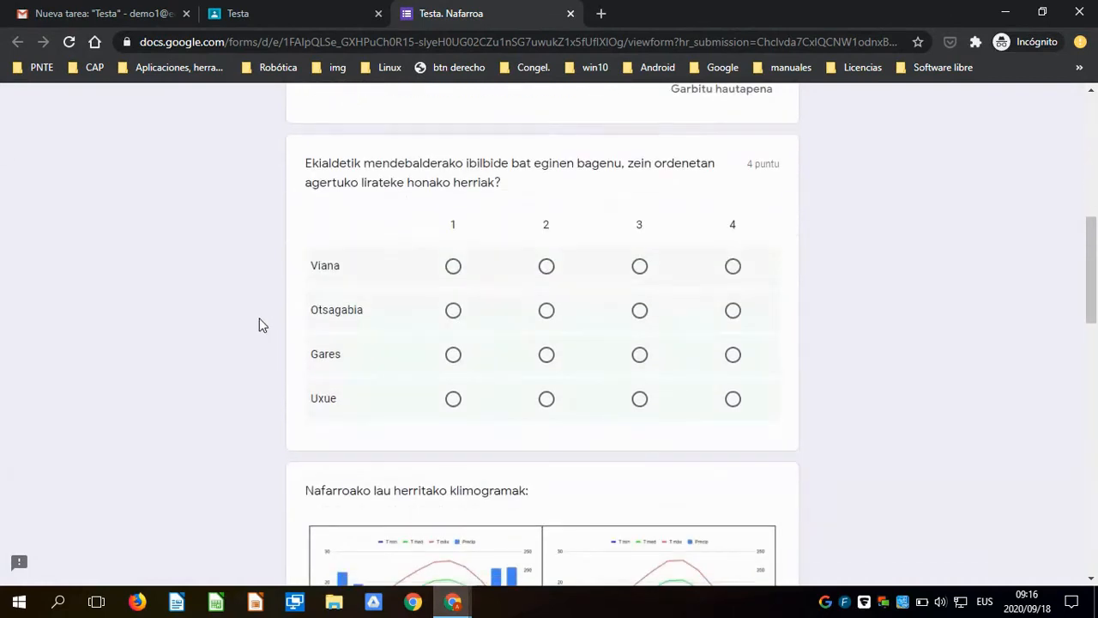
left_click(454, 314)
left_click(455, 401)
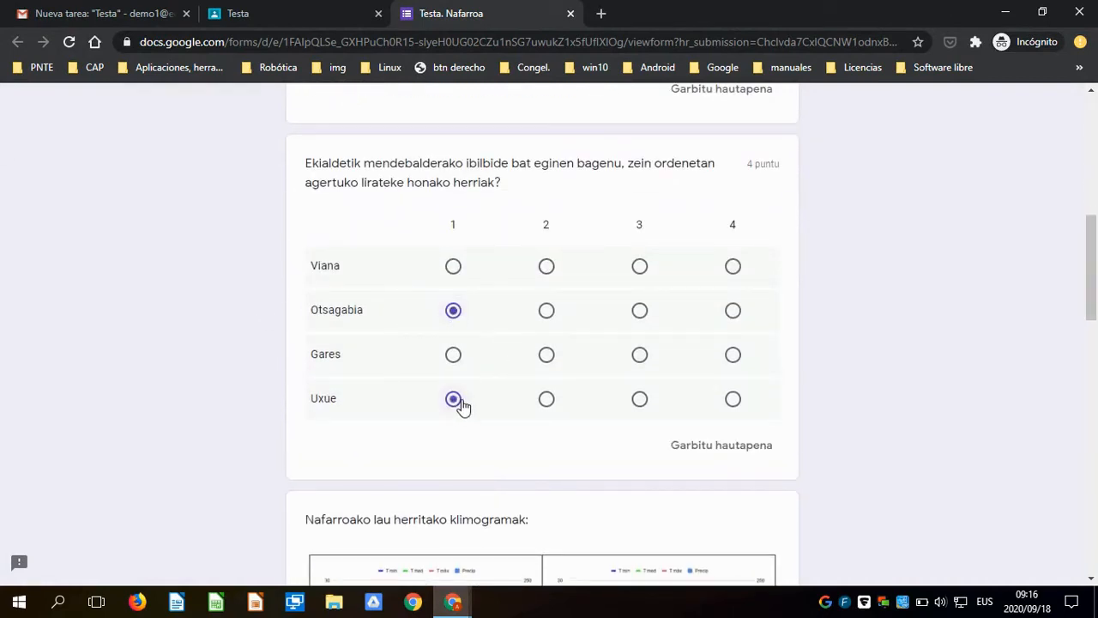
left_click(548, 400)
left_click(639, 355)
left_click(732, 266)
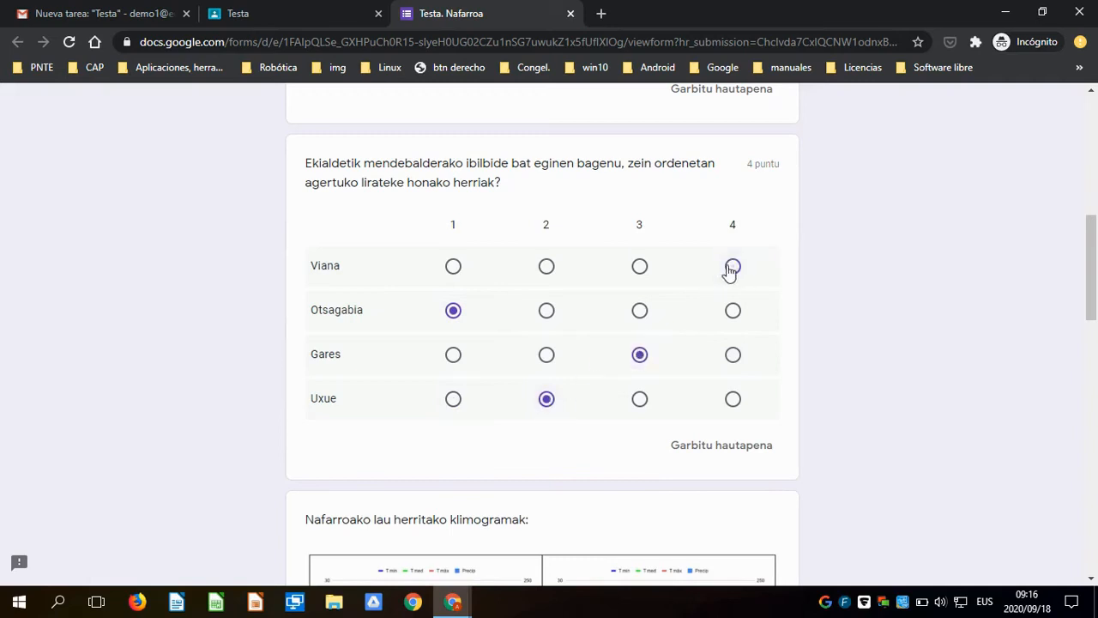
Step: Consulting the climograms, answer 2 for the wettest climate (hezeenari) and 4 for the coldest climate (hotzenari)
scroll(155, 334, "down", 4)
scroll(157, 326, "down", 4)
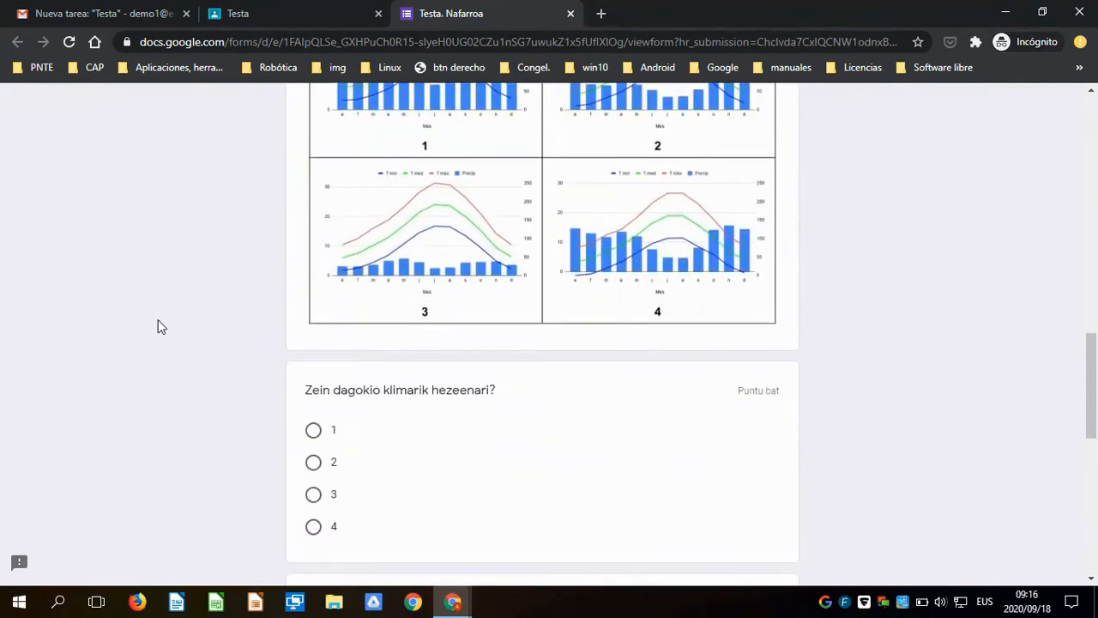
scroll(317, 391, "down", 4)
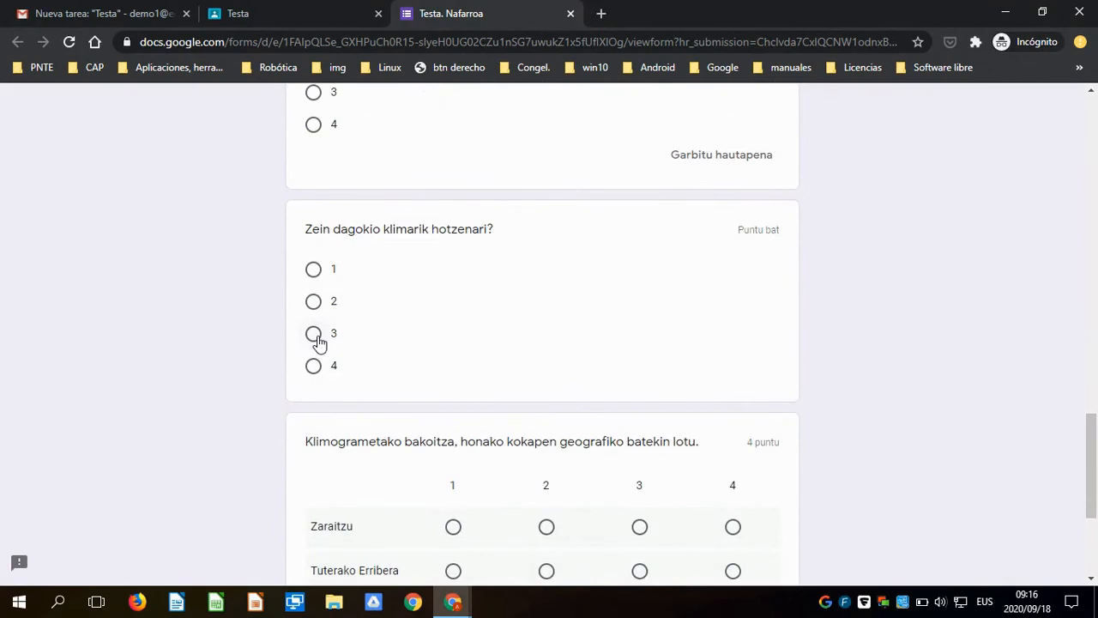
scroll(316, 338, "up", 7)
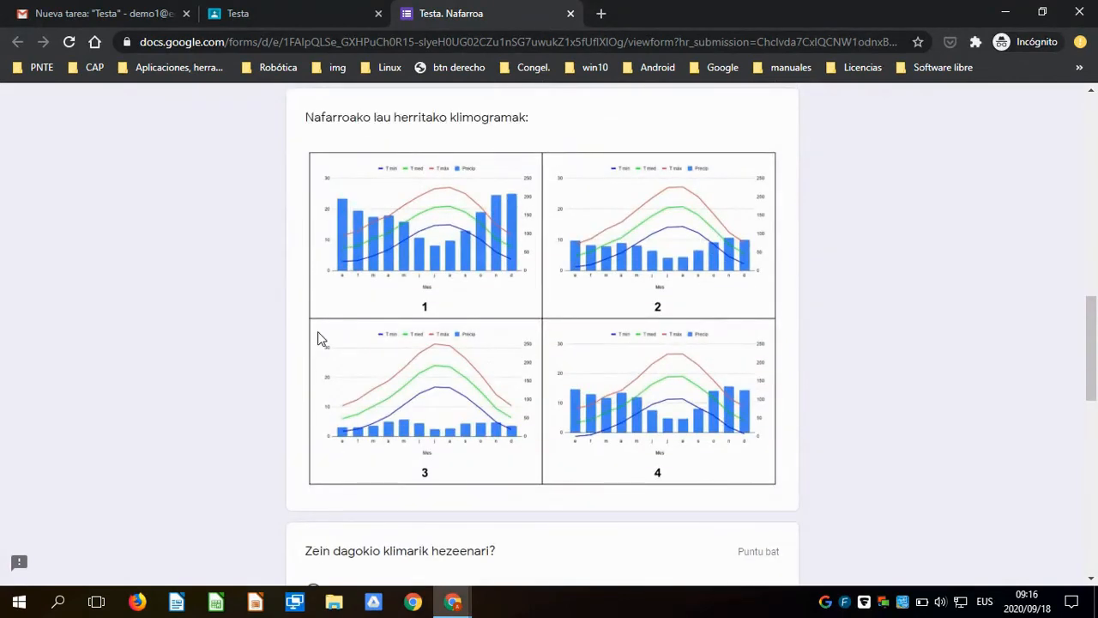
scroll(318, 337, "down", 7)
left_click(313, 365)
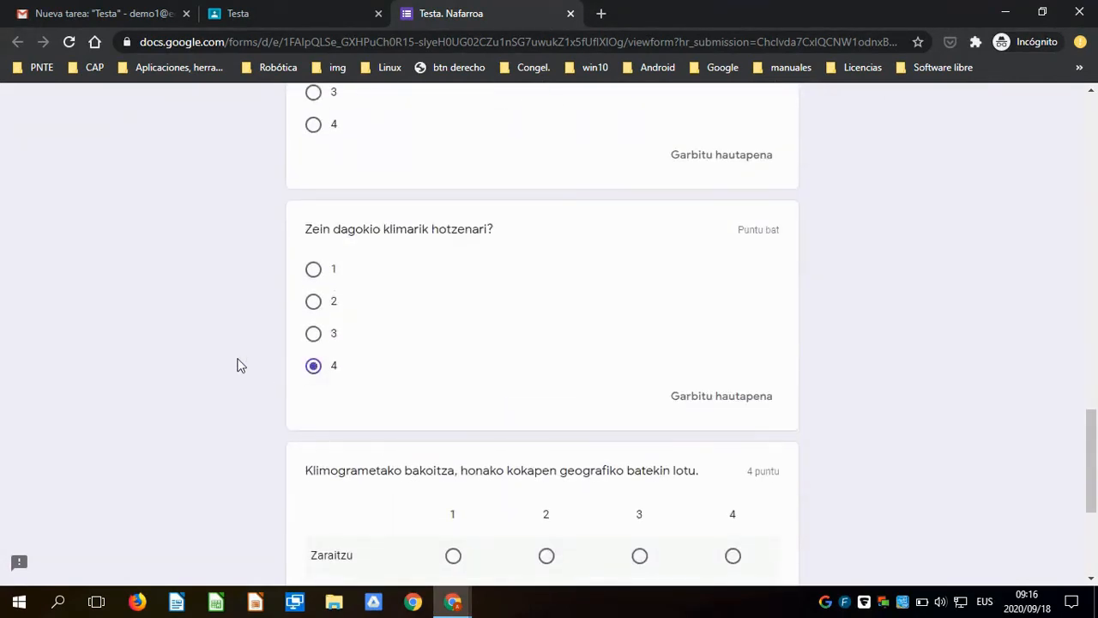
Step: In the climogram matching grid, assign Zaraitzu to climogram 1 and Tuterako Erribera to climogram 3
scroll(238, 360, "up", 6)
scroll(238, 361, "down", 8)
left_click(453, 394)
scroll(240, 398, "up", 8)
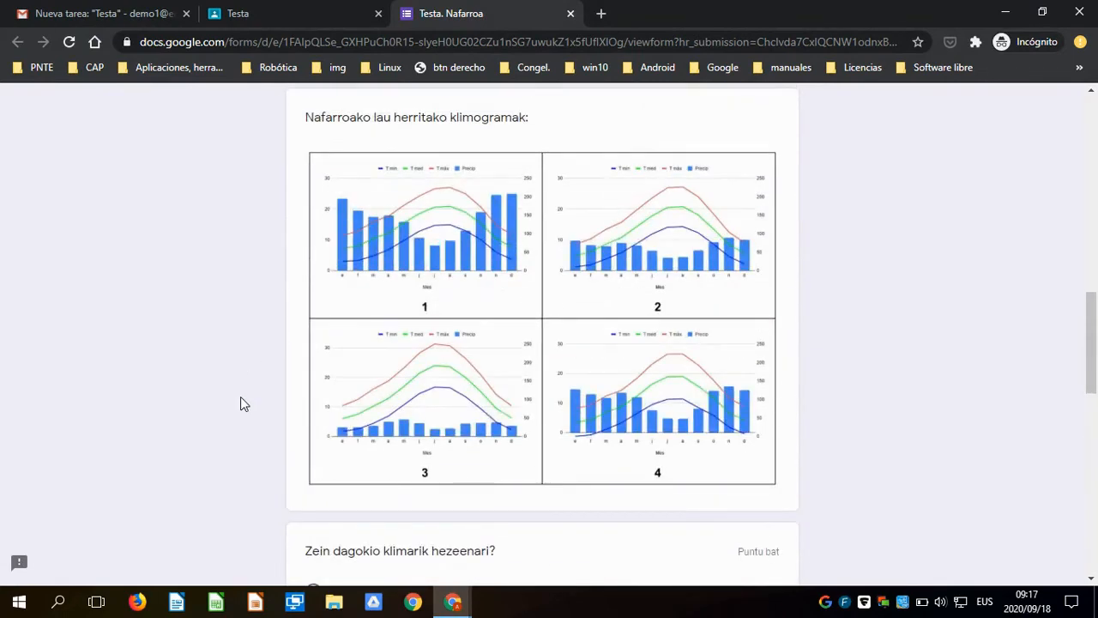
scroll(241, 402, "down", 10)
left_click(631, 360)
scroll(176, 370, "up", 8)
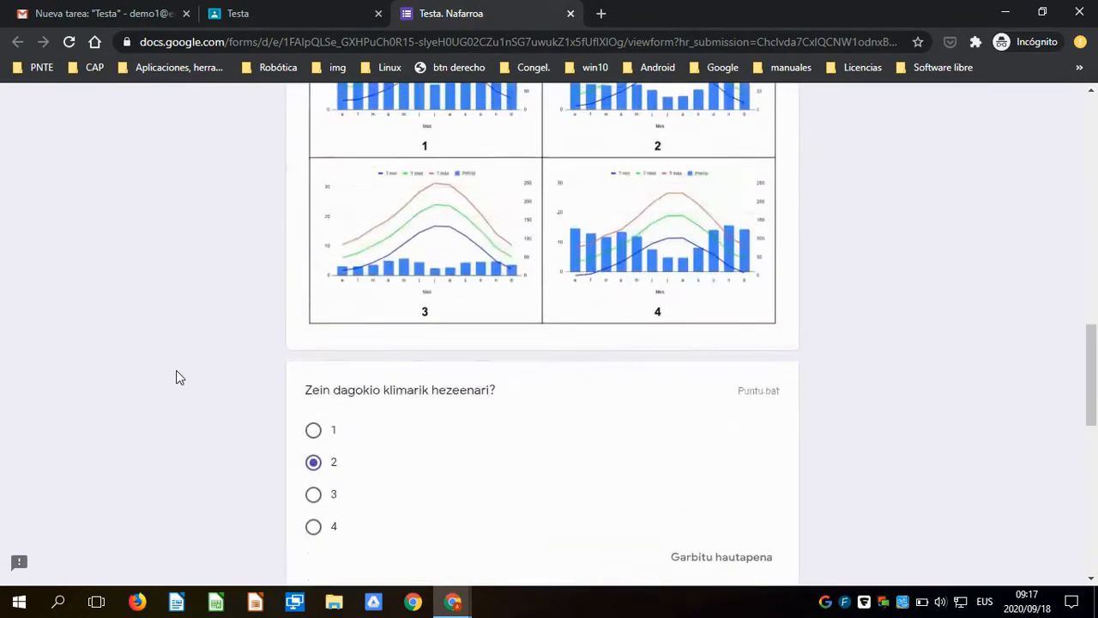
scroll(176, 370, "down", 4)
scroll(176, 376, "up", 4)
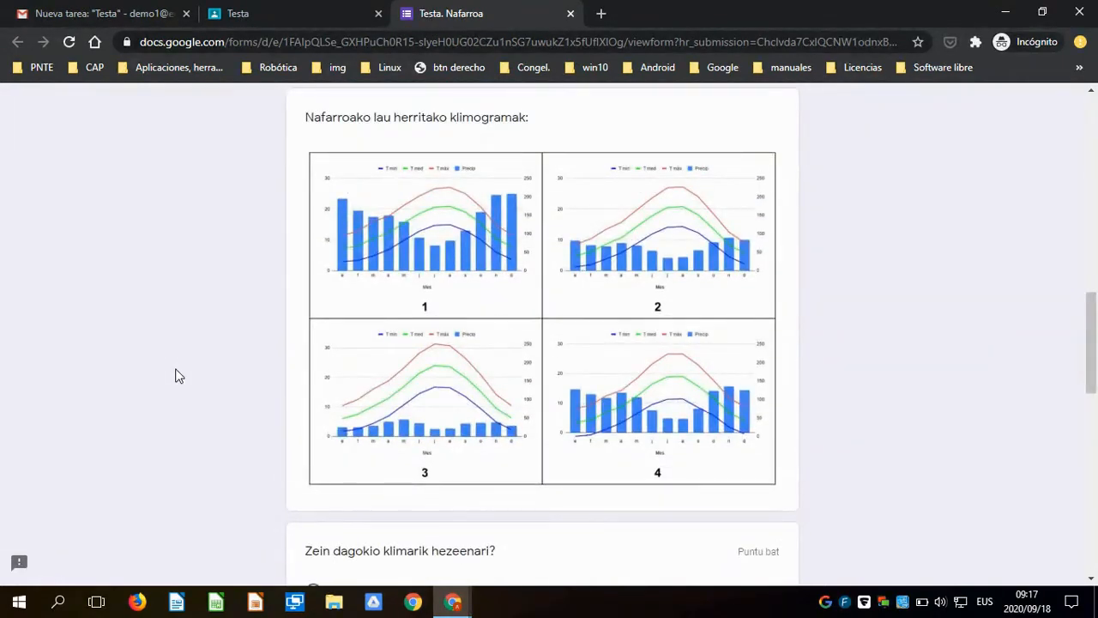
scroll(176, 376, "down", 4)
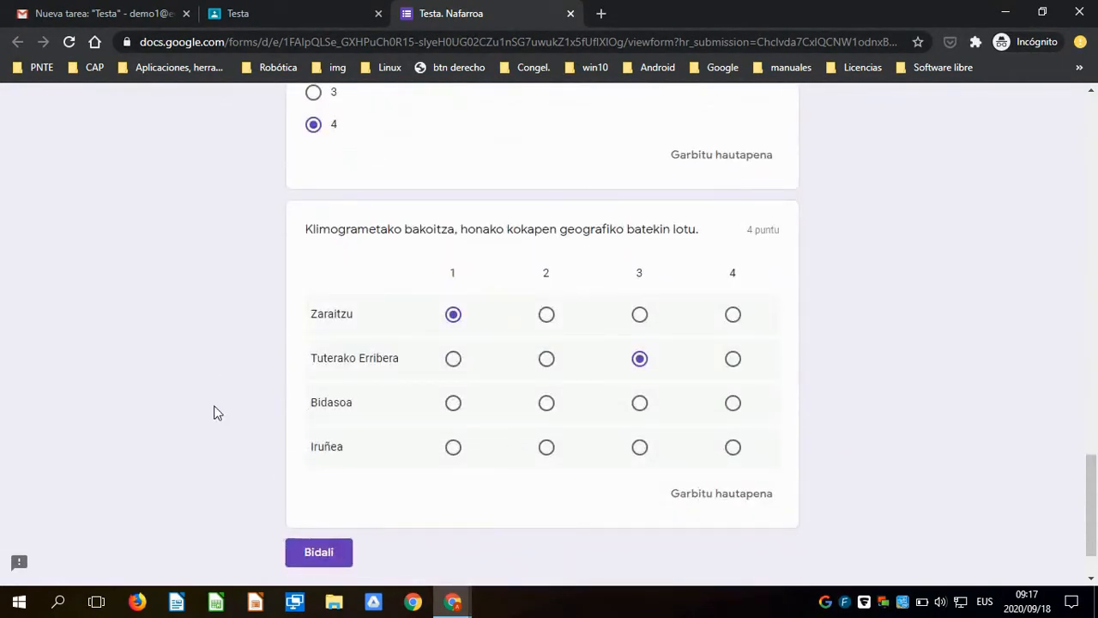
Step: Change Zaraitzu to climogram 4, match Bidasoa to 1 and Iruñea to 2, and submit the quiz
scroll(146, 416, "up", 2)
left_click(733, 475)
scroll(343, 412, "down", 3)
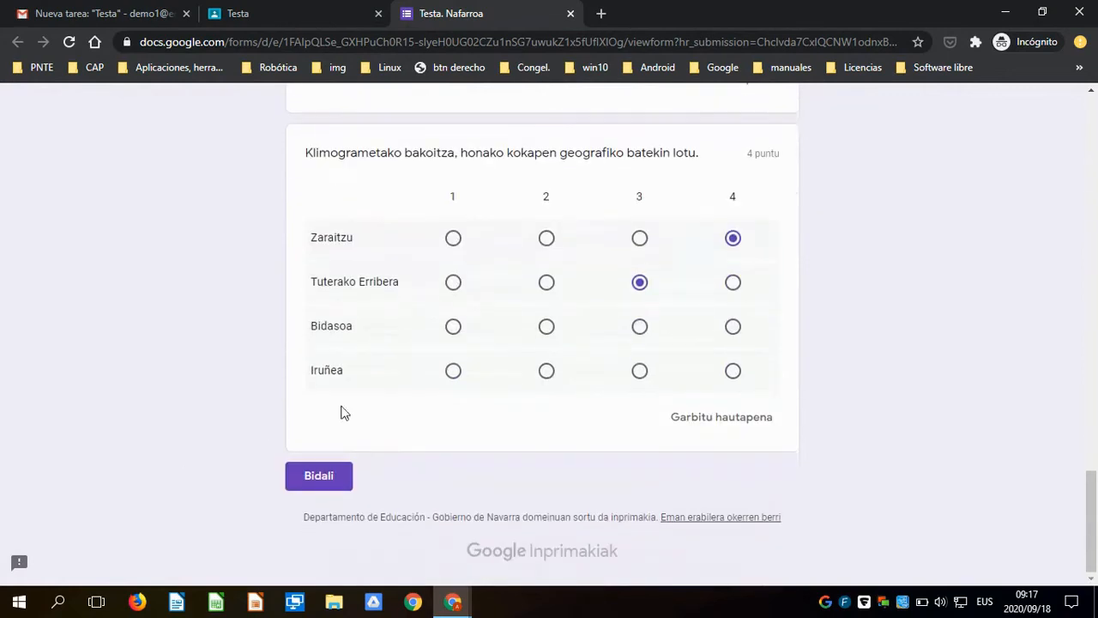
left_click(453, 329)
left_click(546, 373)
left_click(318, 481)
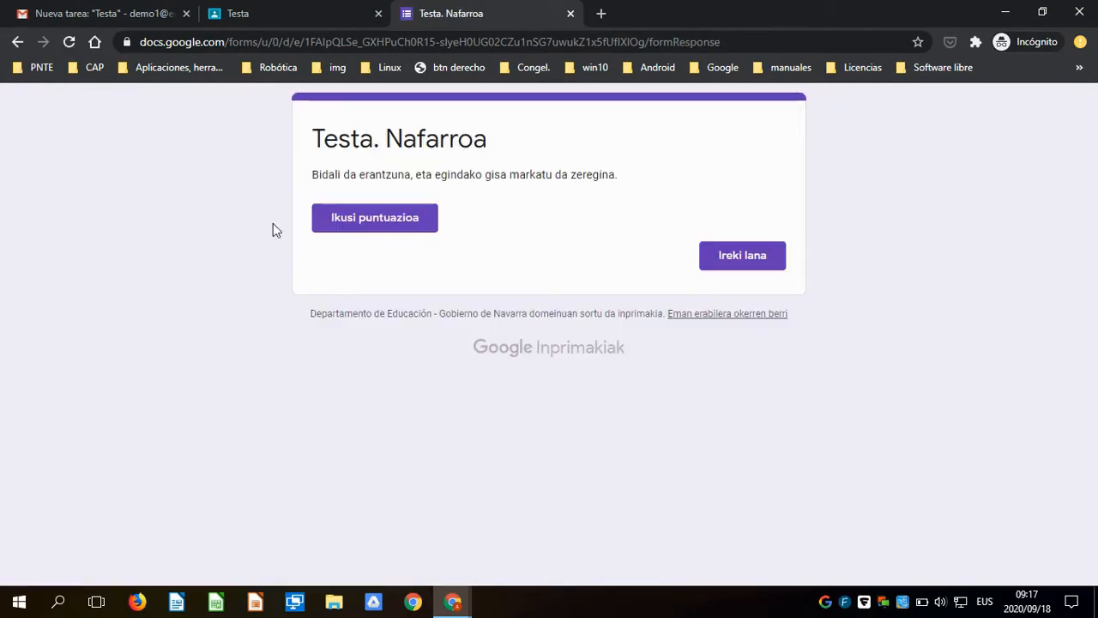
Step: View the submitted quiz's score and examine the correction of each question, including the climogram and grid answers
left_click(383, 222)
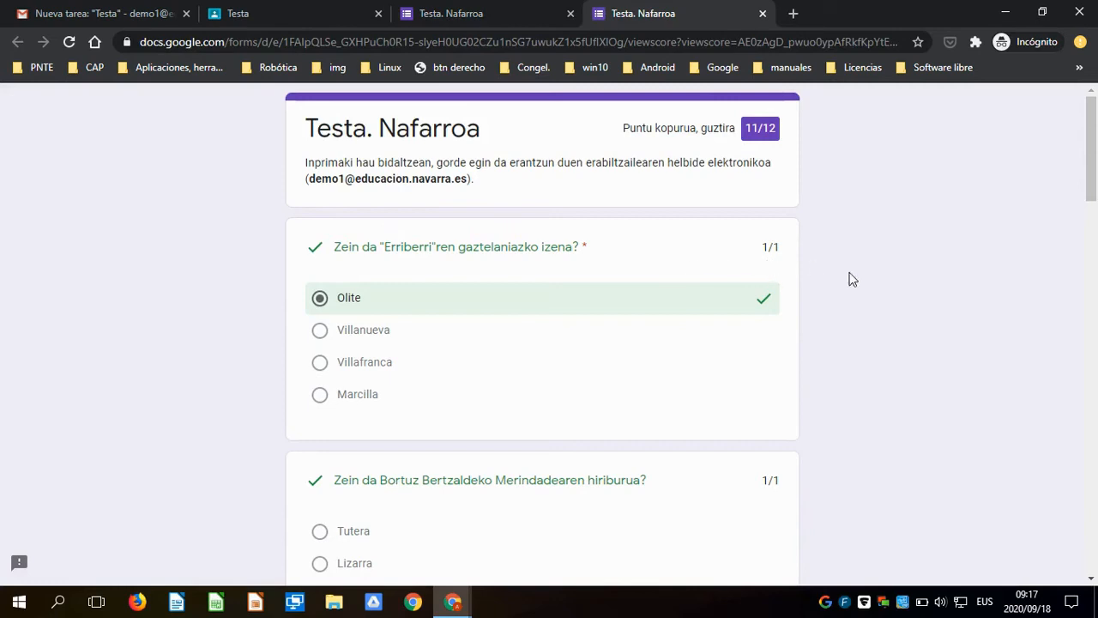
scroll(774, 247, "down", 3)
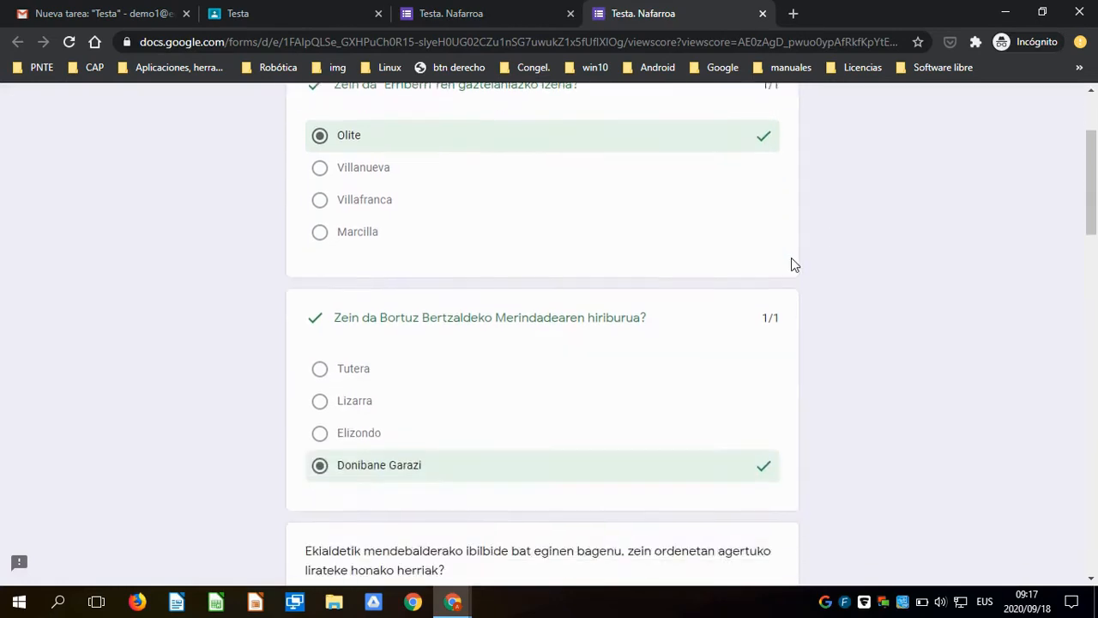
scroll(769, 288, "down", 2)
scroll(770, 288, "down", 8)
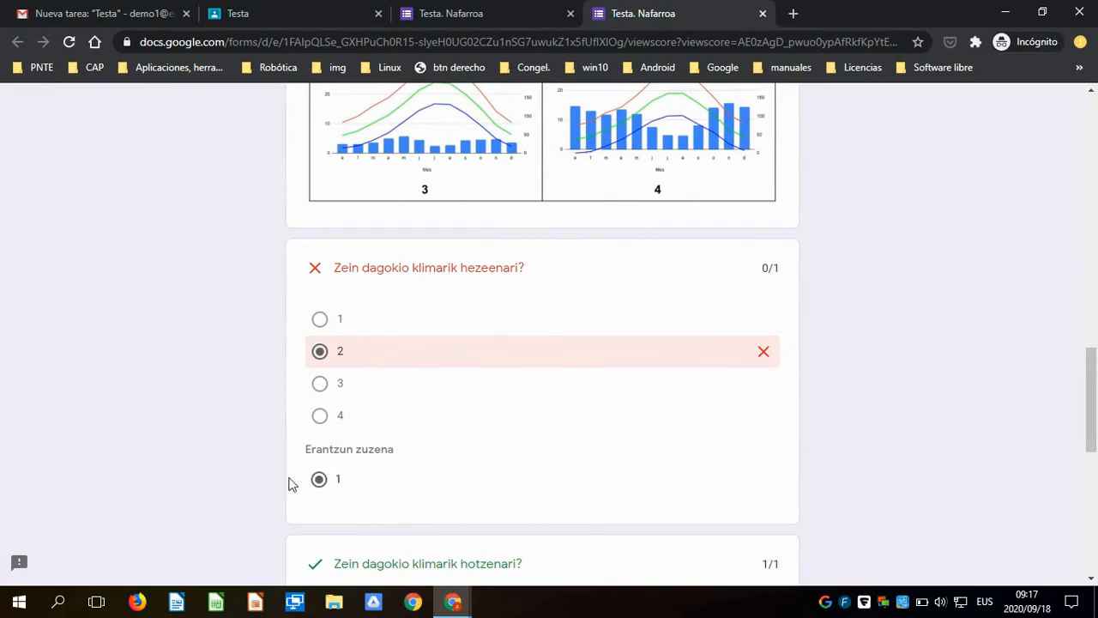
scroll(242, 468, "down", 6)
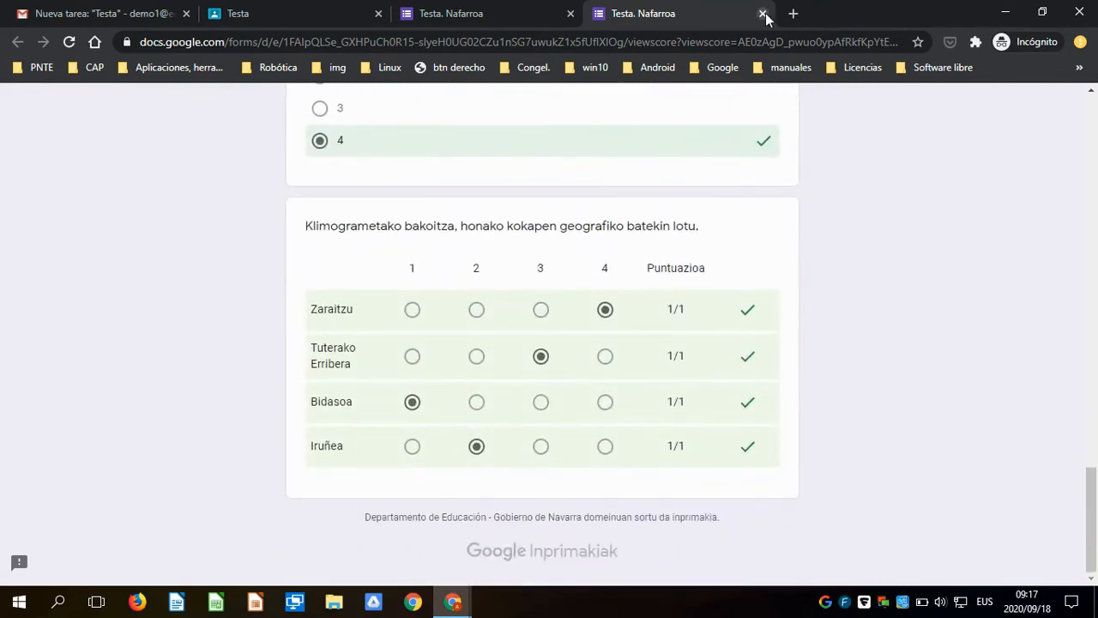
scroll(806, 182, "up", 20)
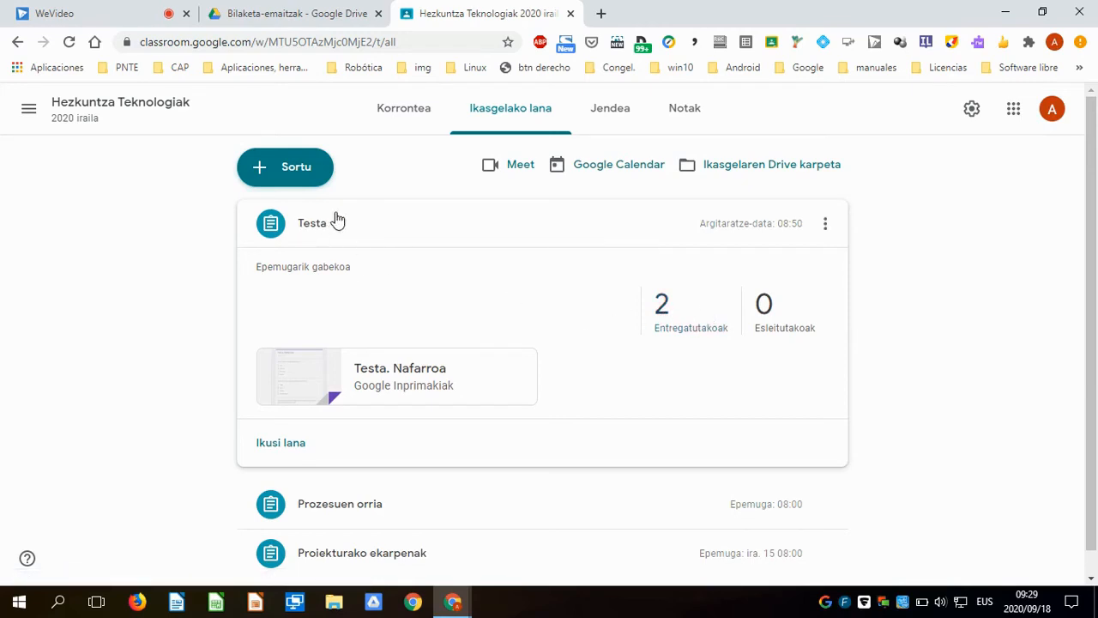
Step: Open the student work of the Testa assignment and import the quiz grades from the form into Classroom
left_click(277, 445)
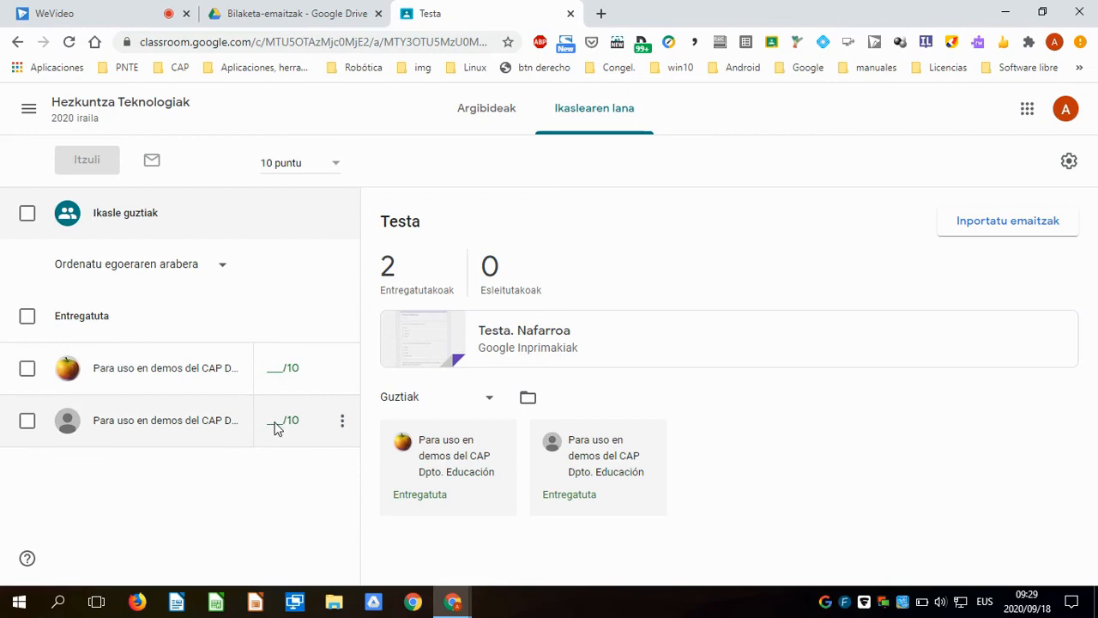
left_click(1037, 231)
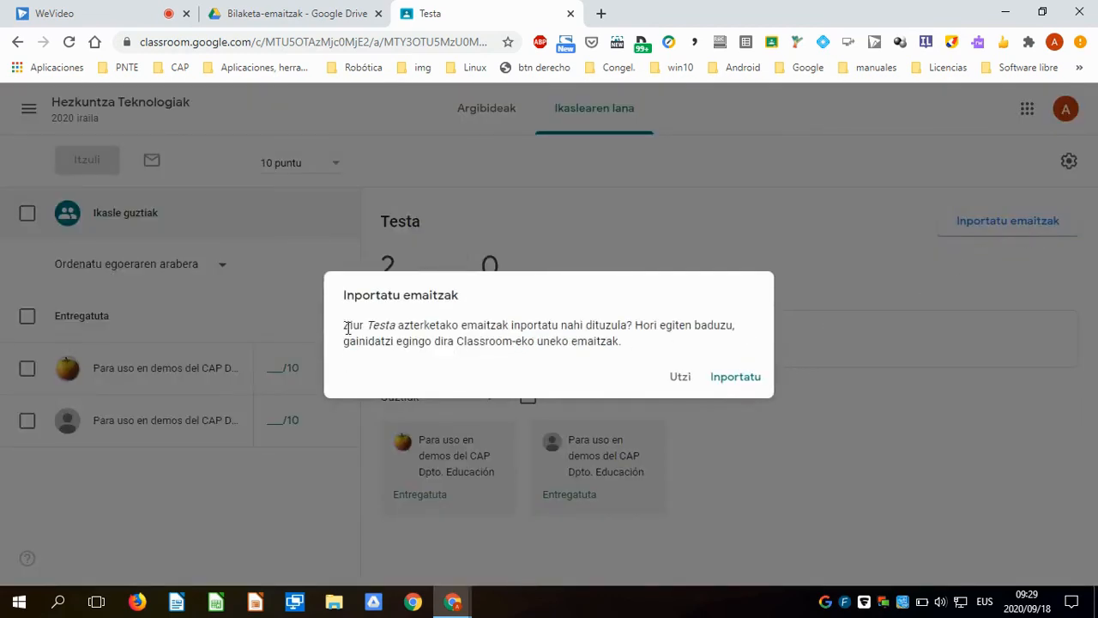
left_click(738, 382)
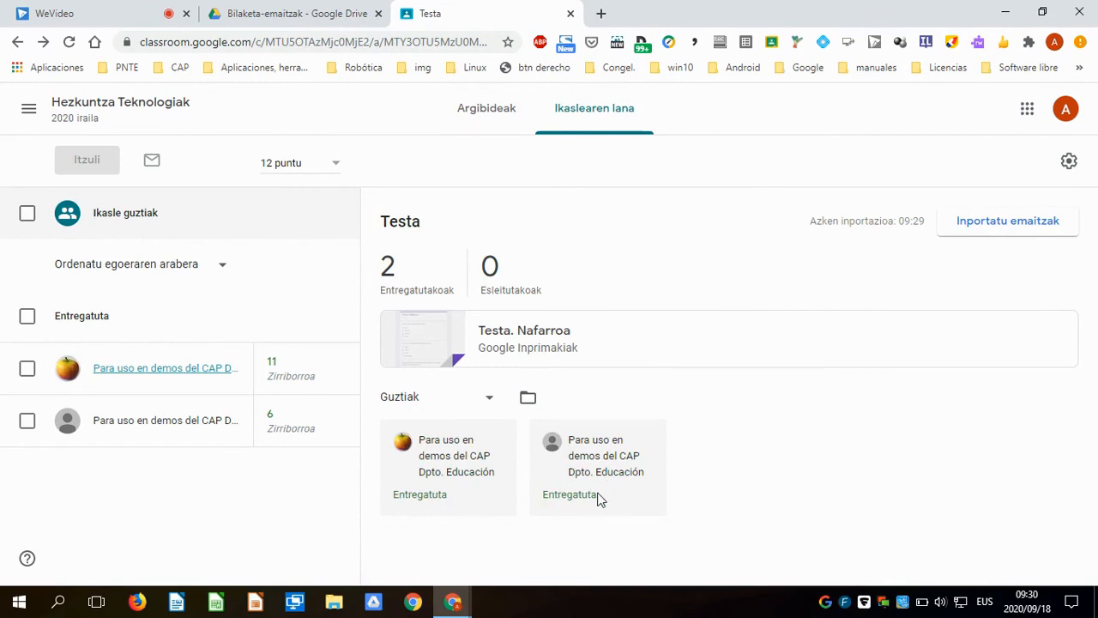
Step: Open the attached Testa. Nafarroa form in its editor and display the responses individually by student
left_click(538, 339)
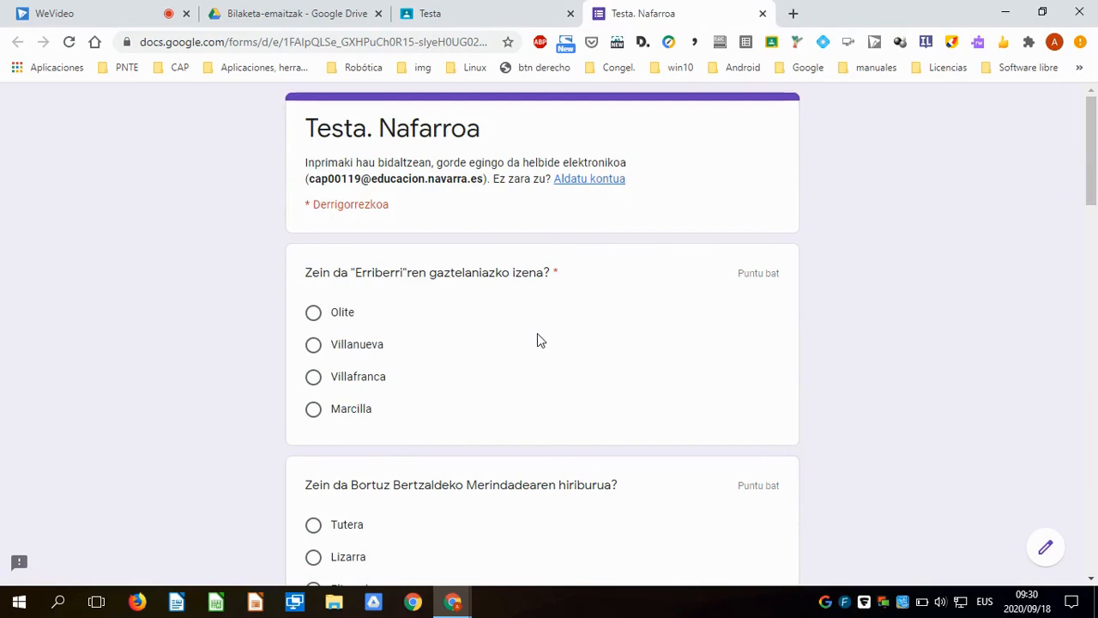
left_click(1047, 557)
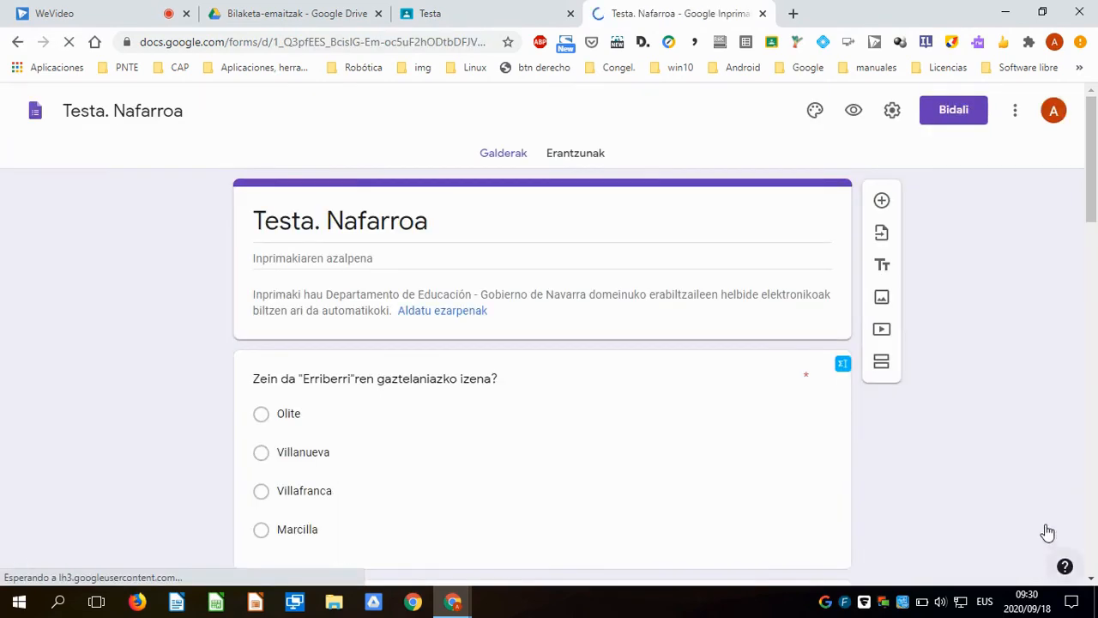
left_click(579, 154)
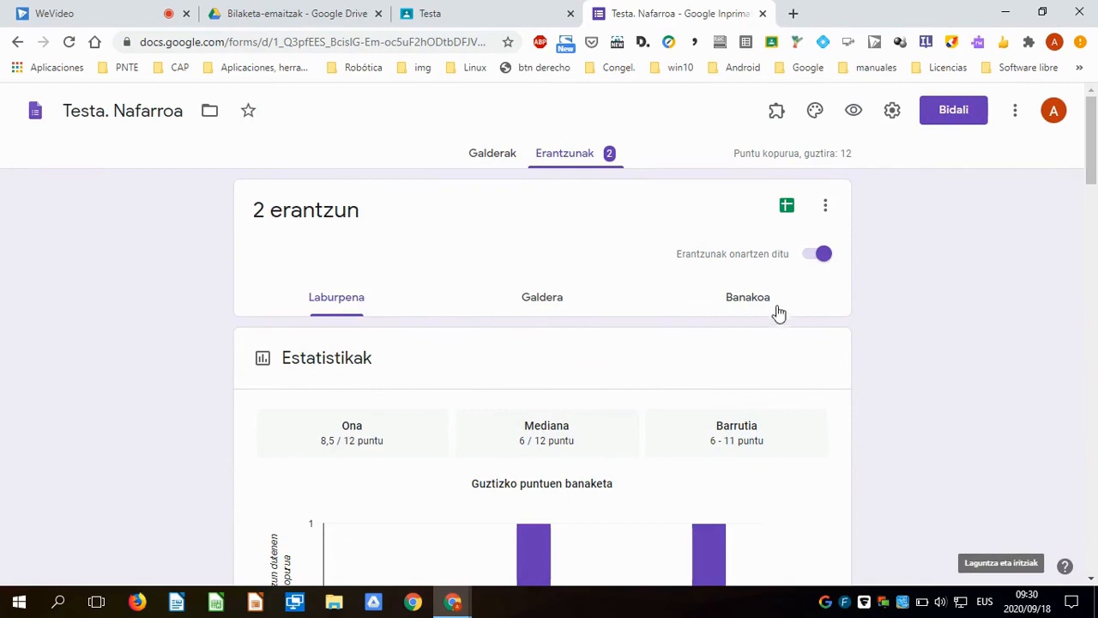
left_click(741, 307)
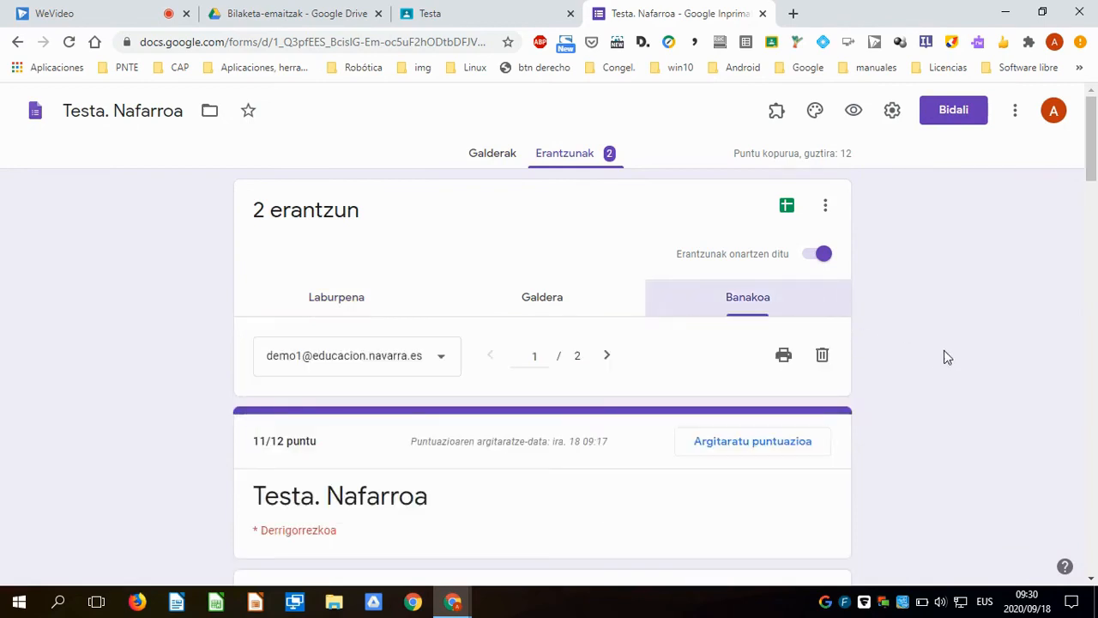
Step: Examine the first student's response, checking the score and correction of every question, including the grids and climogram questions
scroll(944, 352, "down", 1)
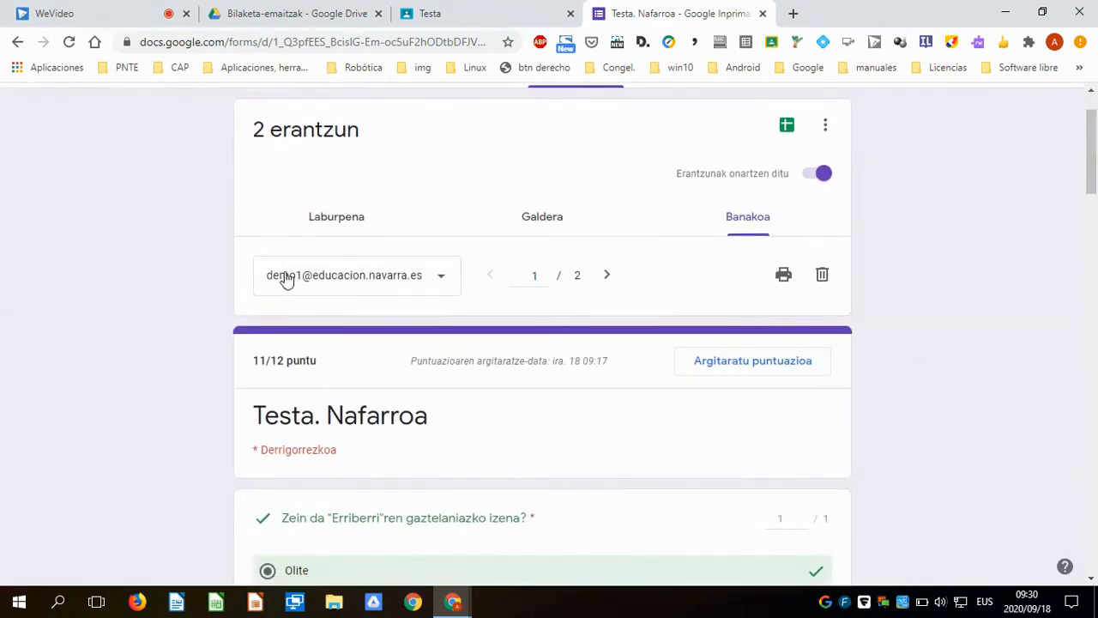
scroll(298, 439, "down", 1)
scroll(297, 438, "down", 10)
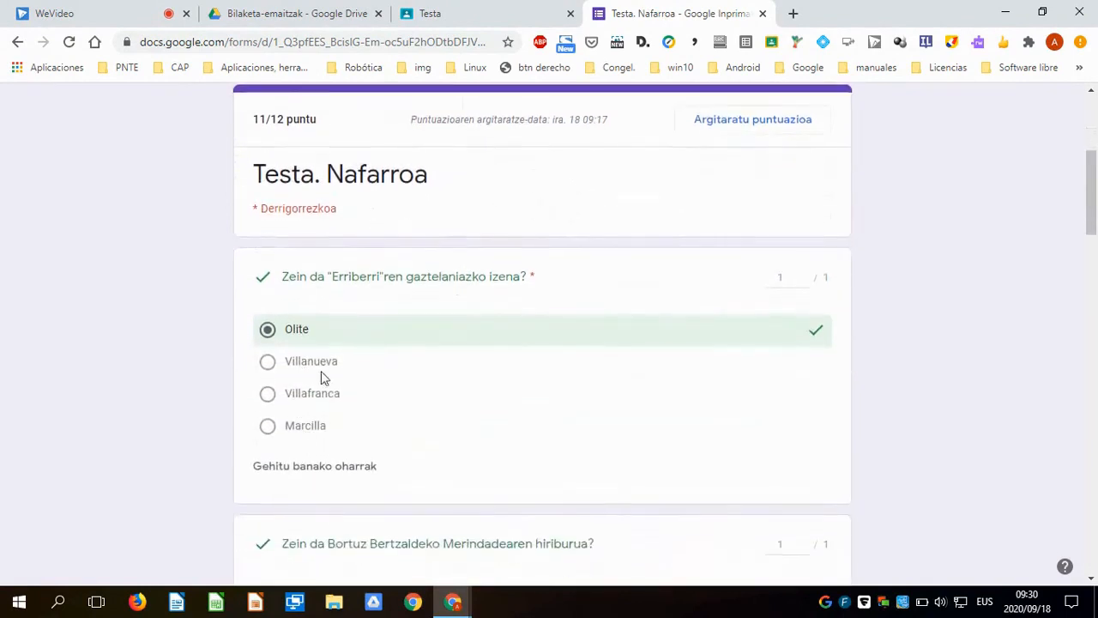
scroll(334, 307, "down", 2)
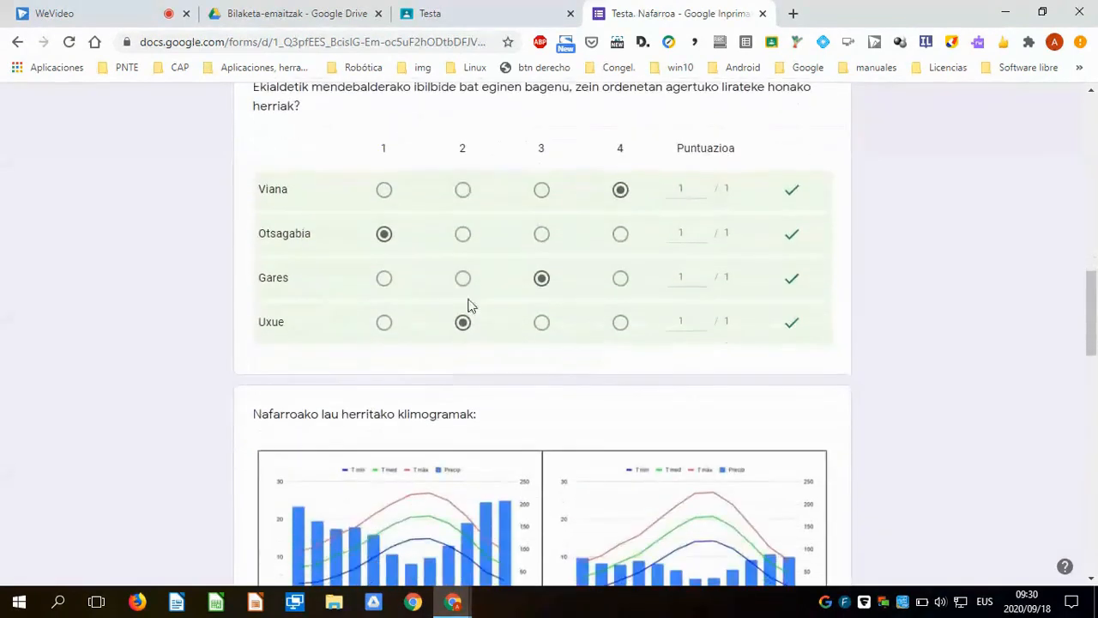
scroll(889, 340, "down", 8)
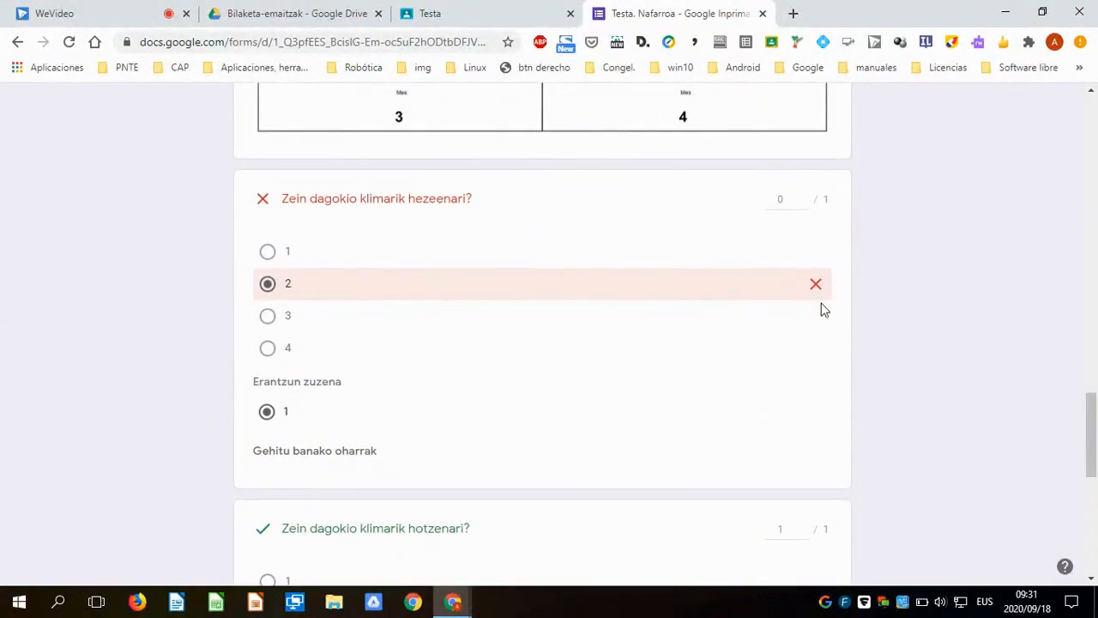
scroll(890, 335, "down", 7)
scroll(889, 336, "up", 13)
scroll(890, 337, "up", 15)
scroll(867, 332, "down", 1)
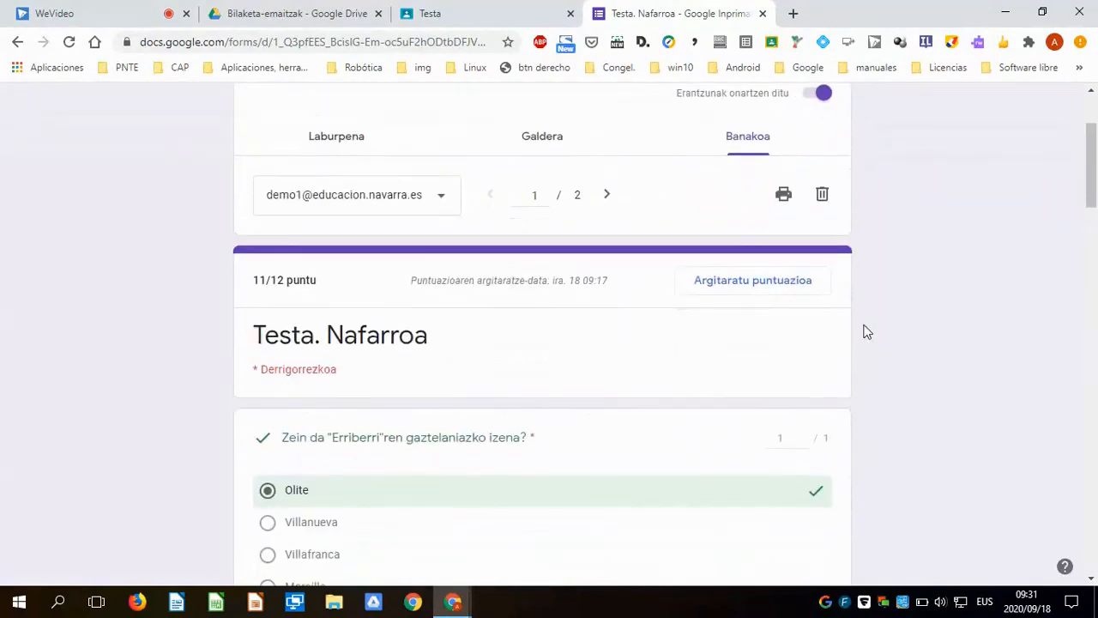
Step: Switch to the second student's response, examine the correction of its questions and grids, and close the form
left_click(607, 194)
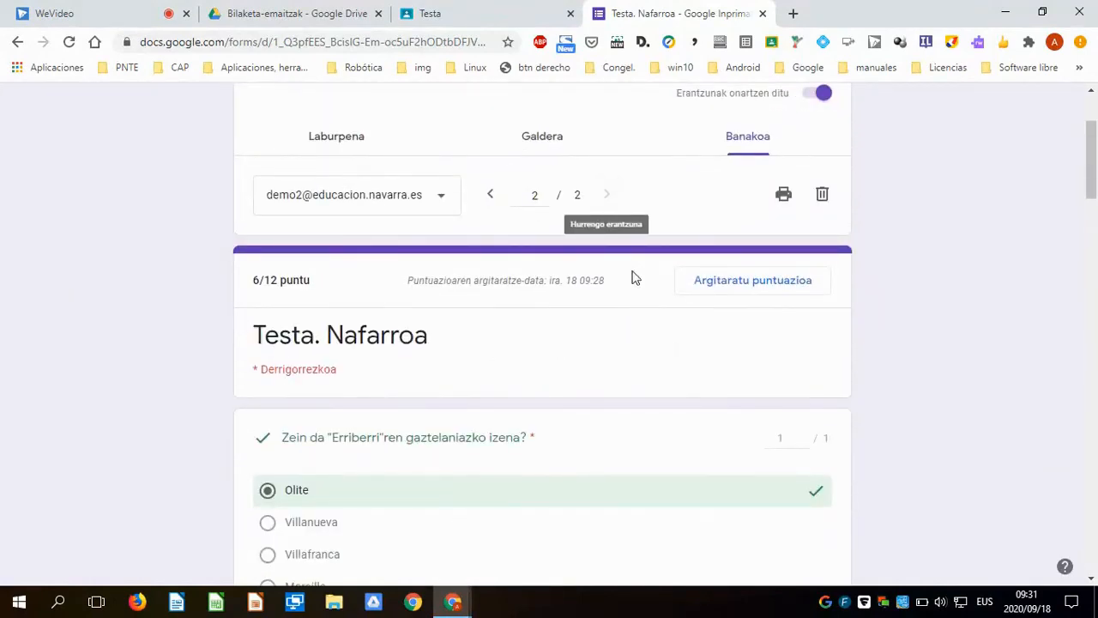
scroll(633, 277, "down", 7)
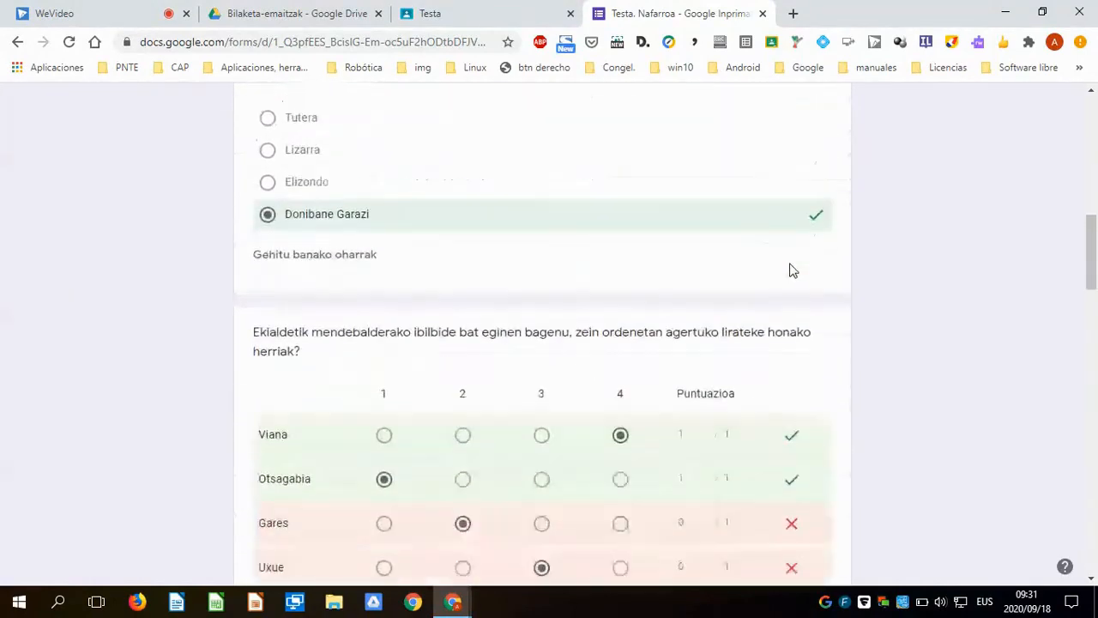
scroll(793, 271, "down", 4)
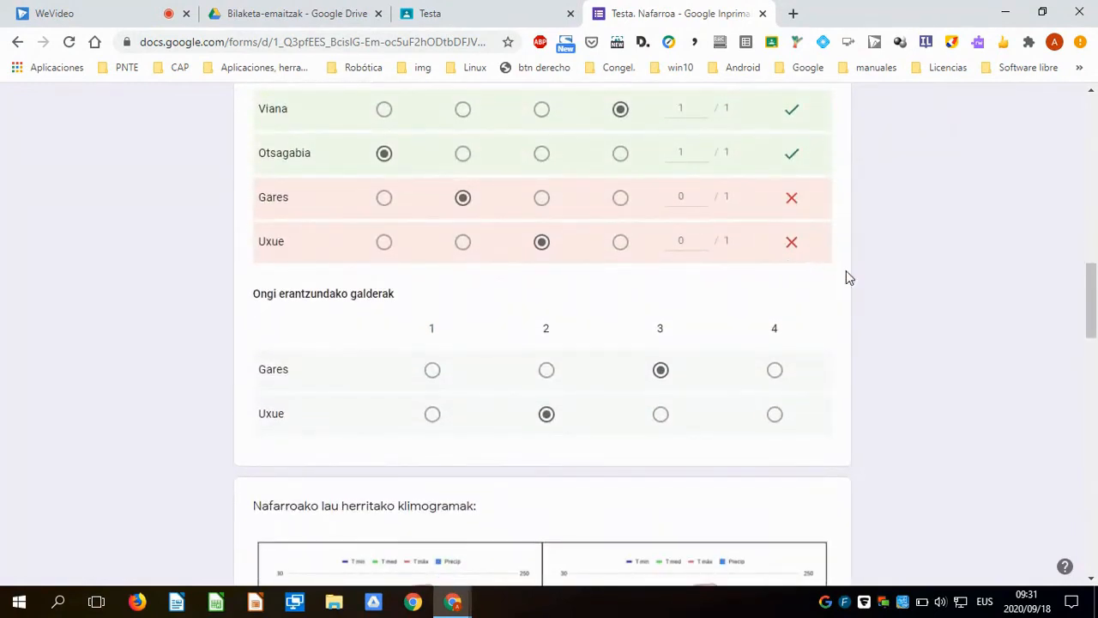
scroll(846, 277, "down", 10)
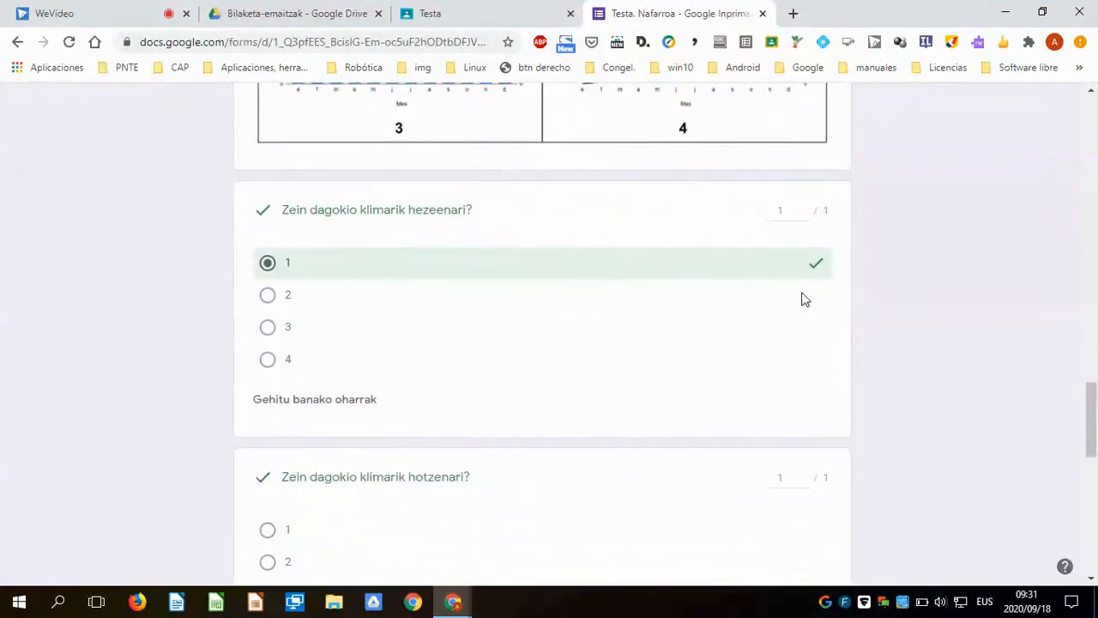
scroll(798, 336, "down", 5)
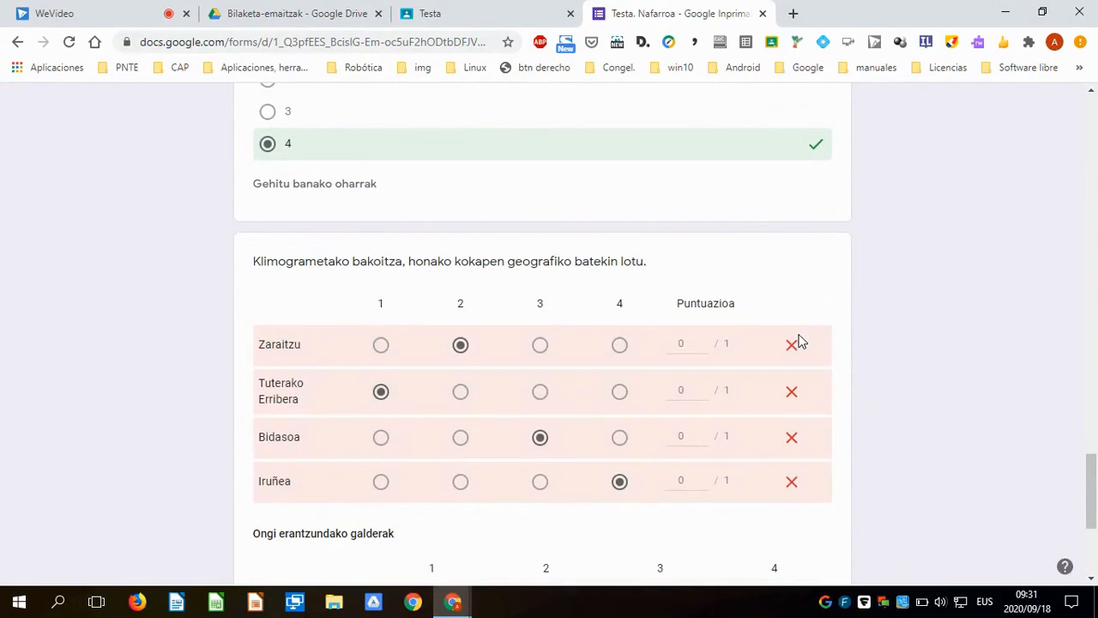
scroll(862, 283, "up", 5)
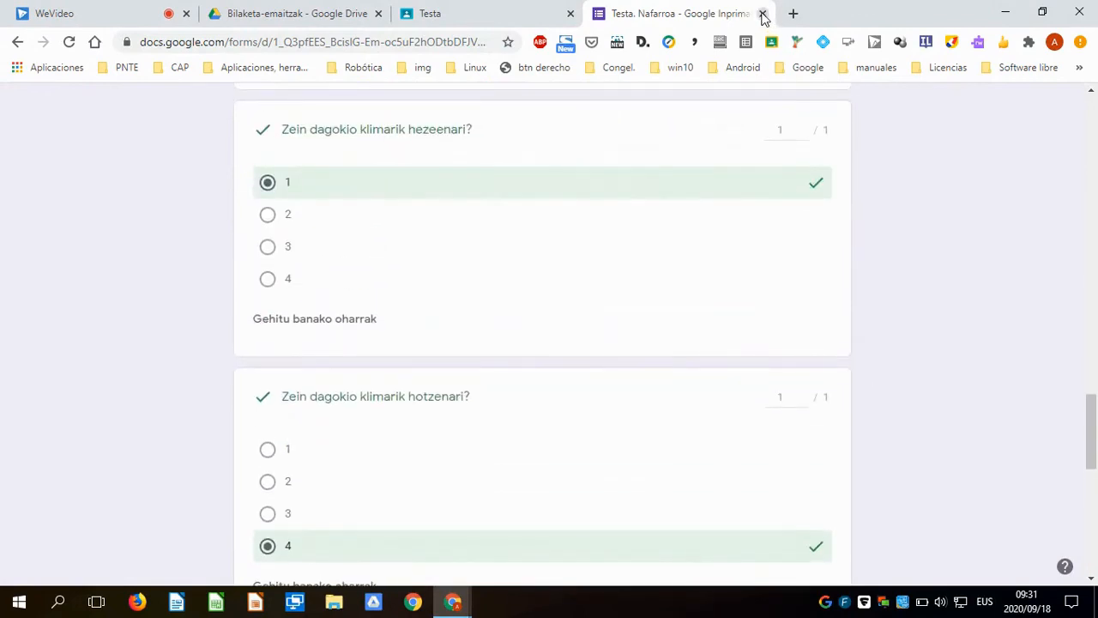
left_click(761, 14)
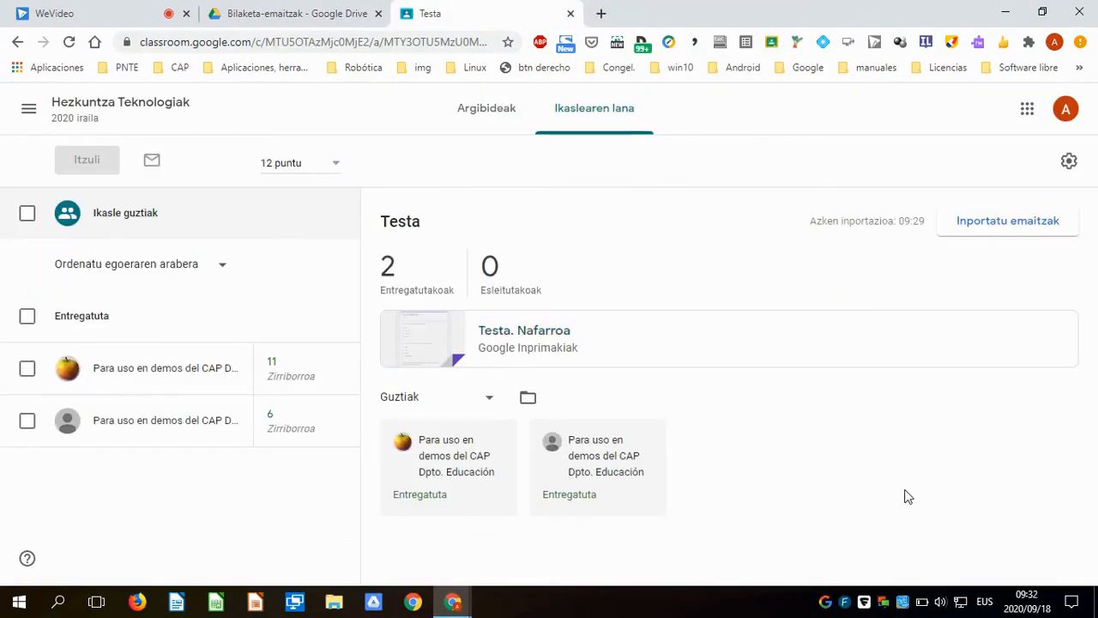
Step: Select all students and return their graded Testa work without a private comment
left_click(27, 212)
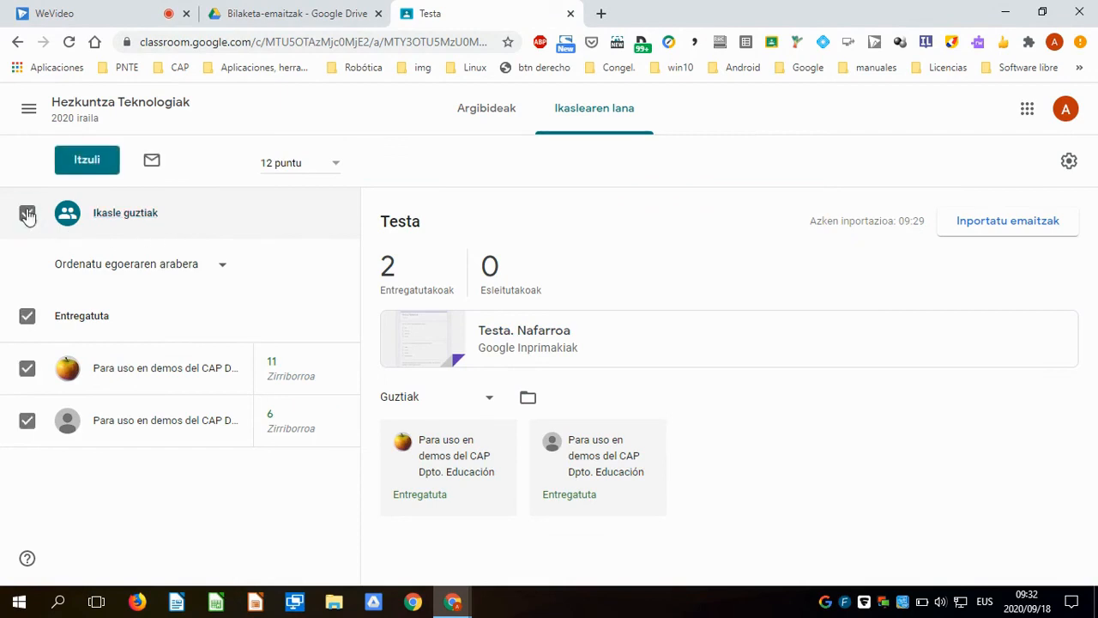
left_click(102, 166)
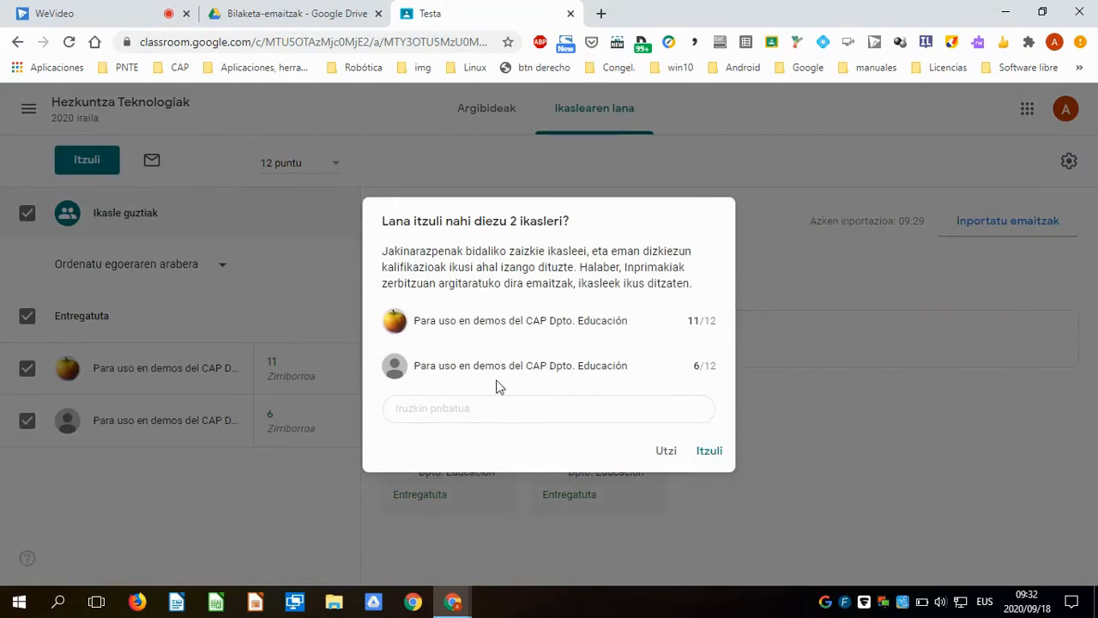
left_click(710, 452)
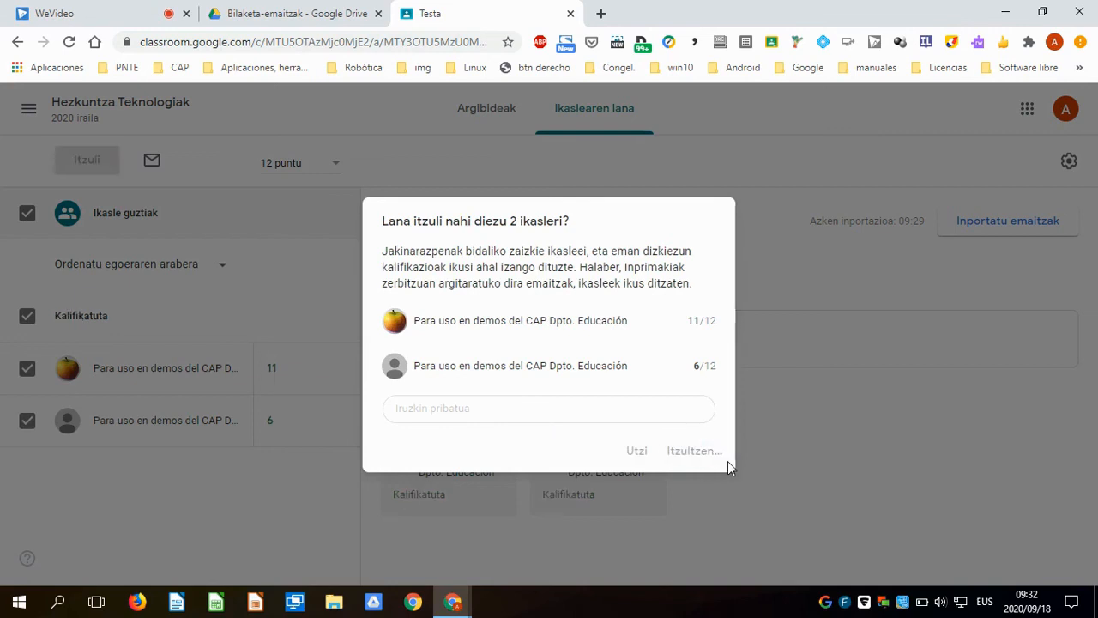